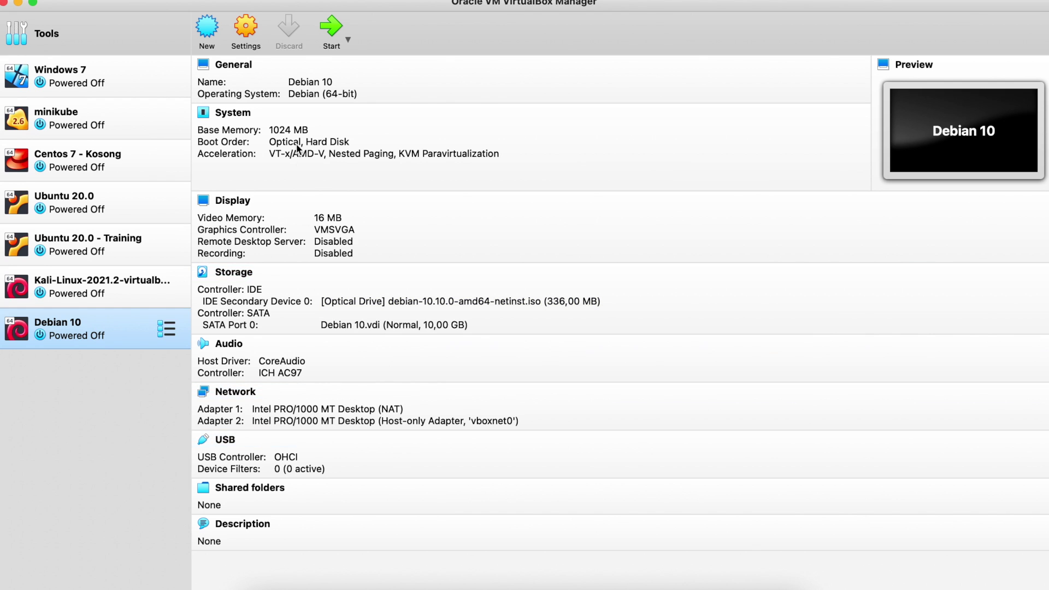
# Step: Open the Debian 10 VM's settings, showing type Linux and version Debian (64-bit)
pyautogui.click(245, 25)
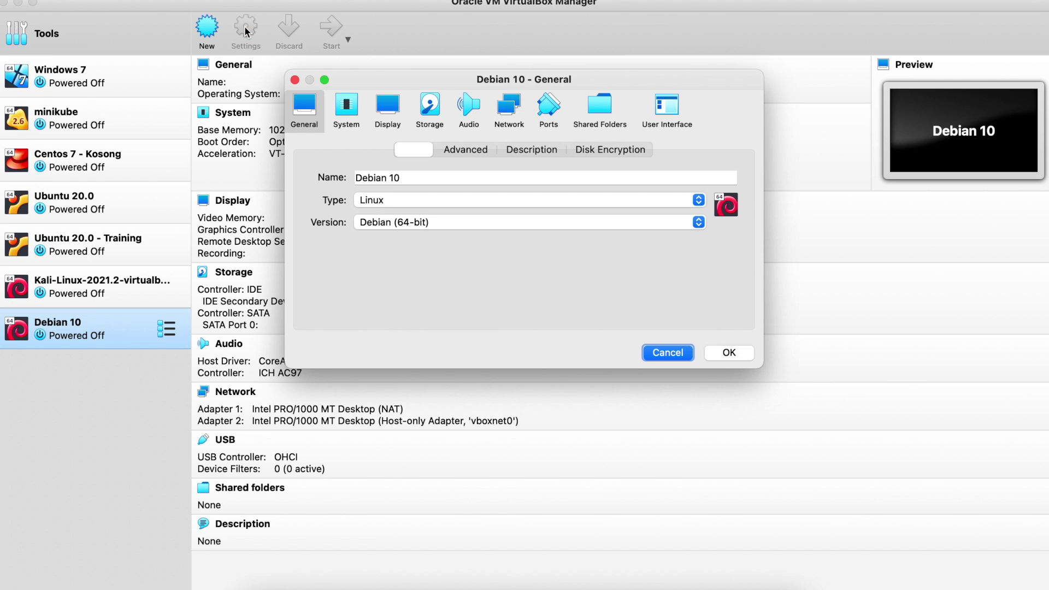
# Step: Check the boot order, then attach debian-10.10.0-amd64-netinst.iso as the optical drive image
pyautogui.click(346, 111)
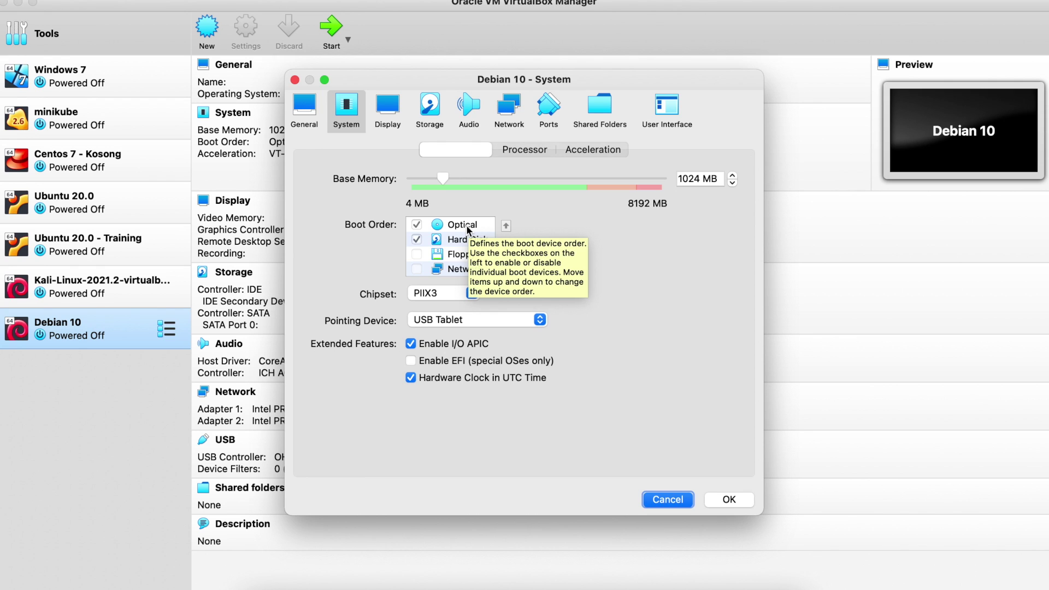
pyautogui.click(432, 107)
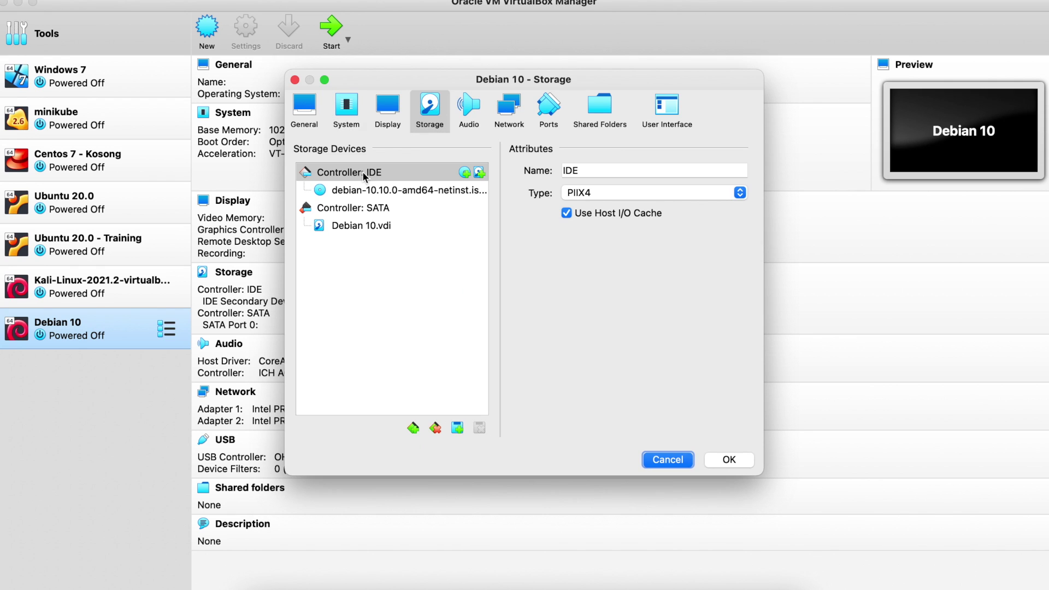
pyautogui.click(334, 192)
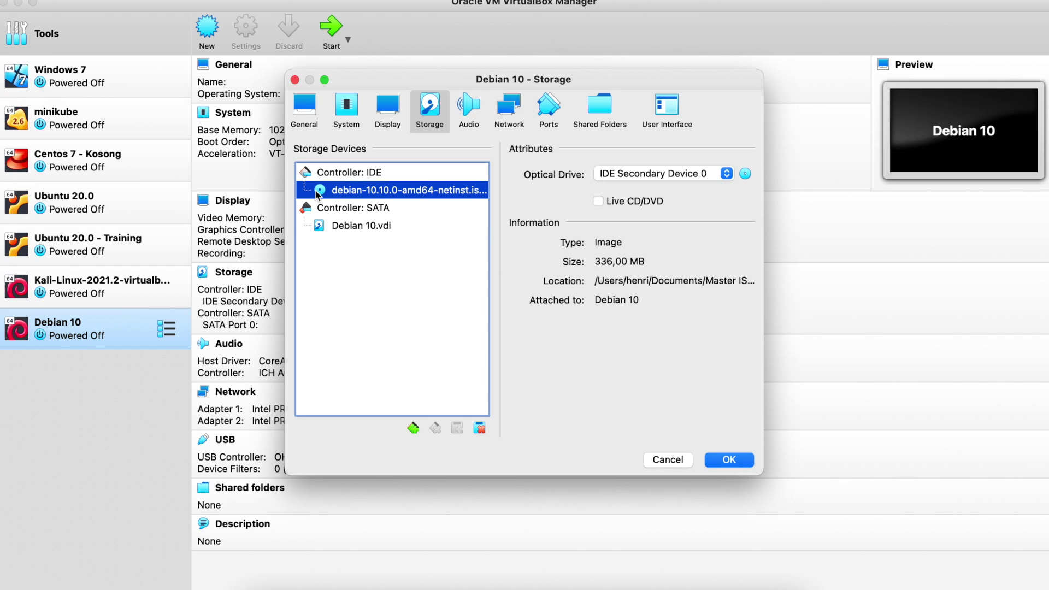
pyautogui.click(745, 174)
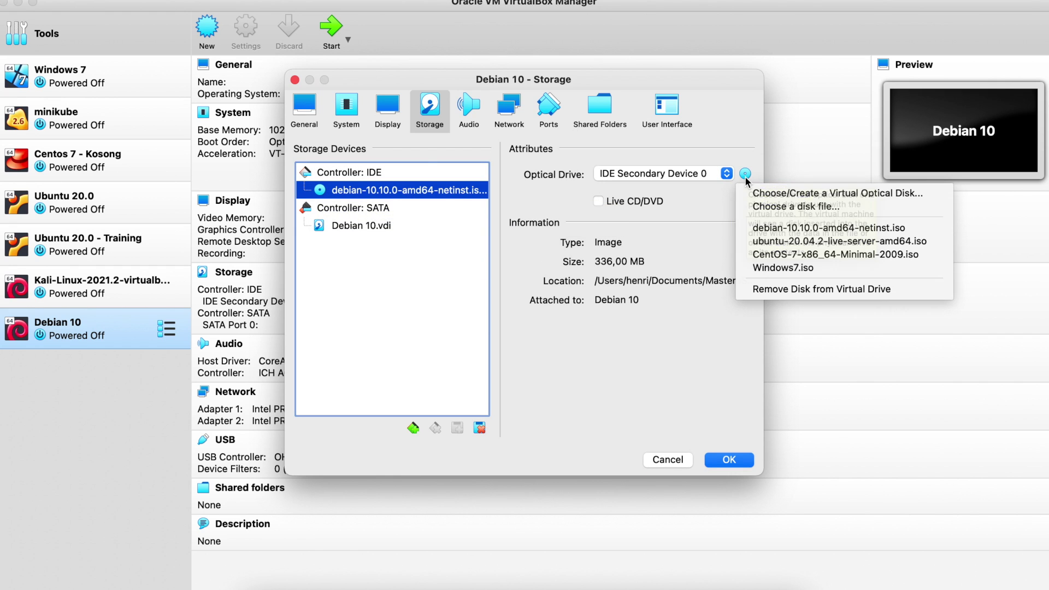
pyautogui.click(769, 208)
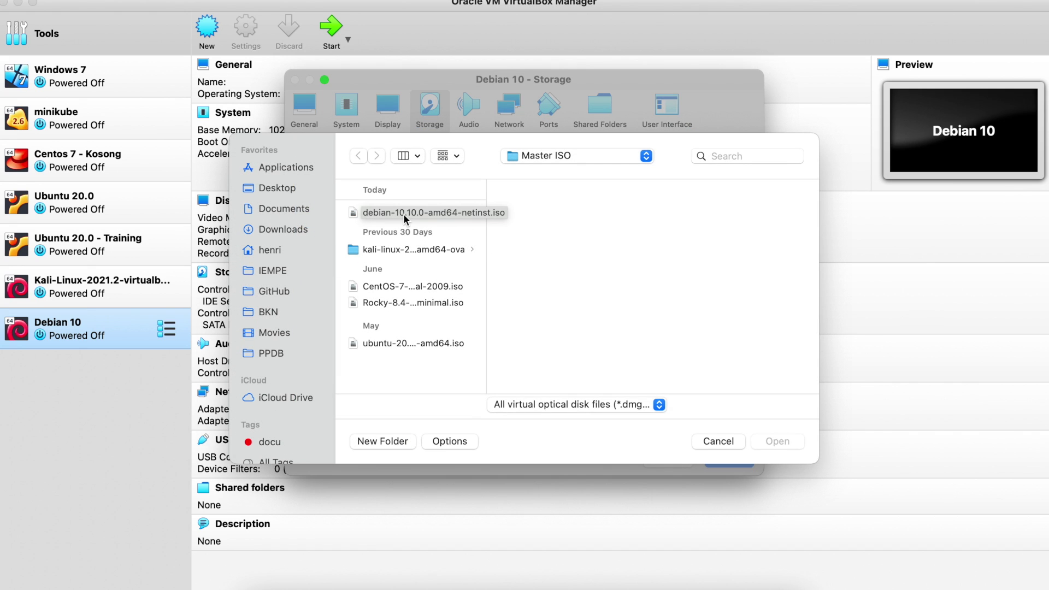
pyautogui.click(719, 441)
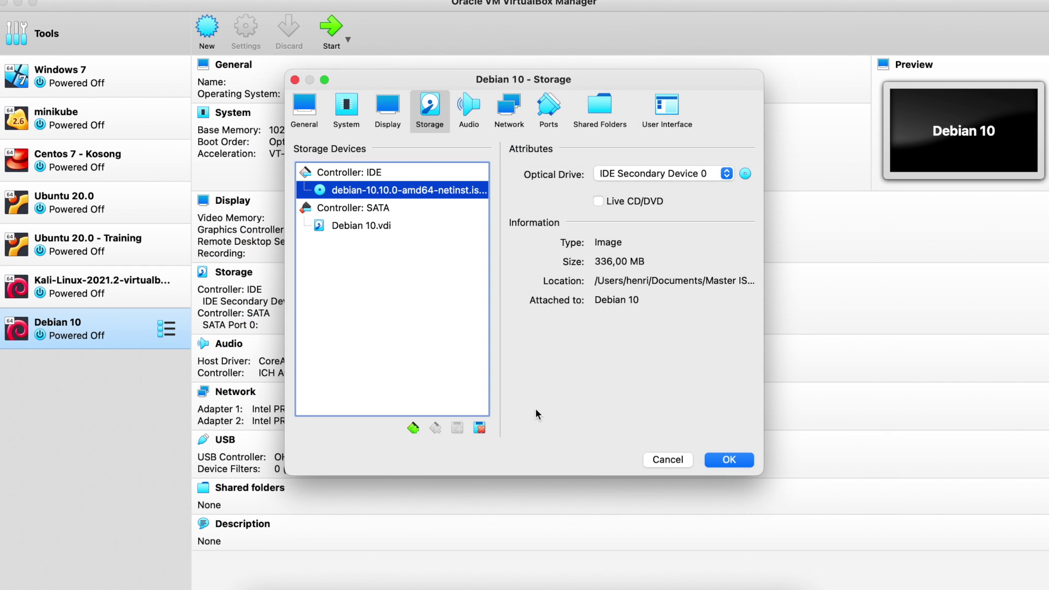
# Step: Verify Adapter 2 is host-only on vboxnet0 and Adapter 1 is NAT, then save the settings
pyautogui.click(506, 127)
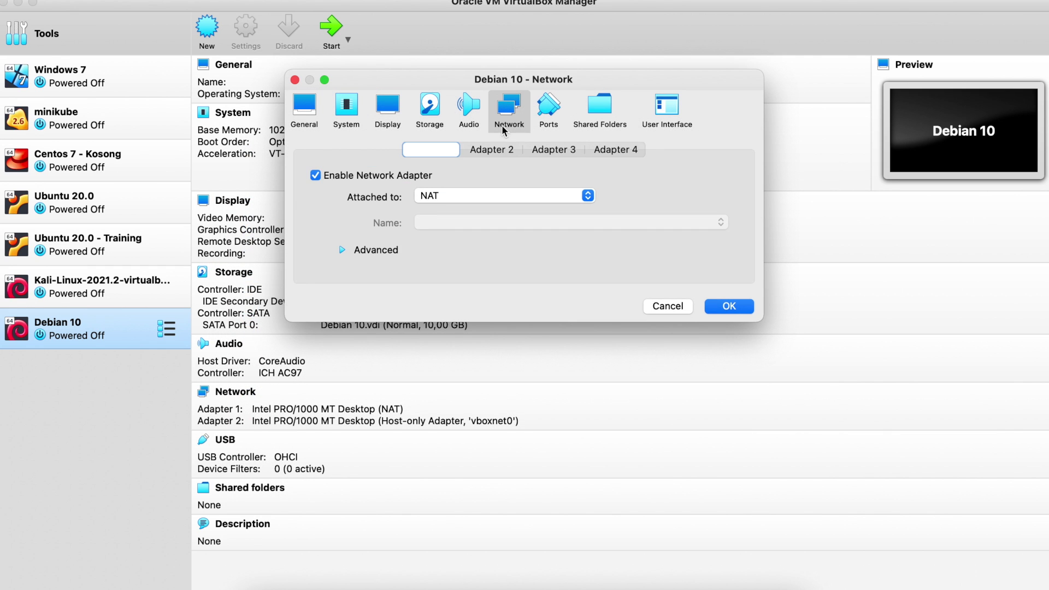
pyautogui.click(477, 153)
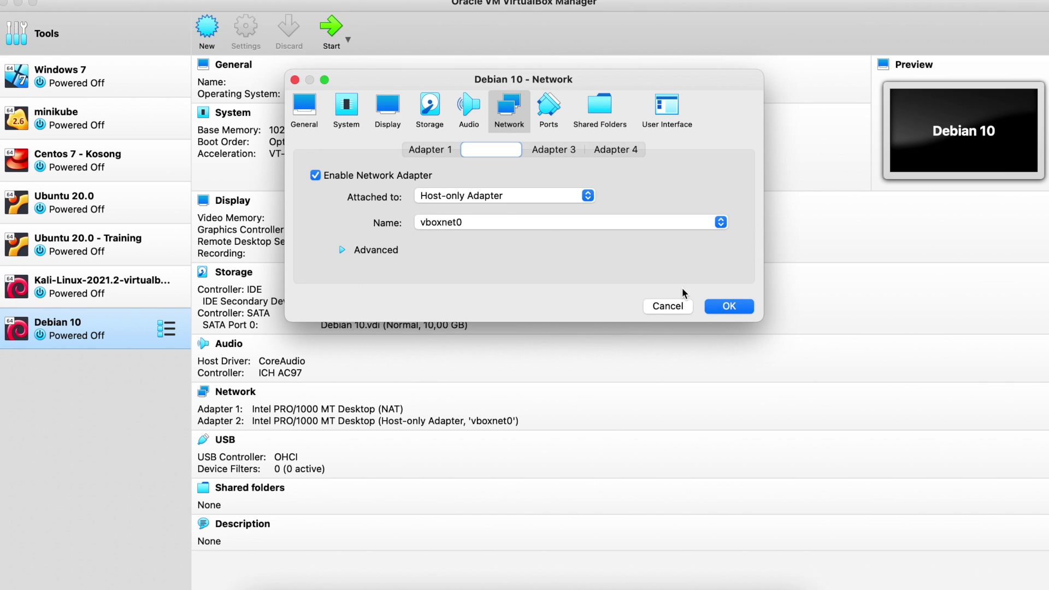
pyautogui.click(435, 151)
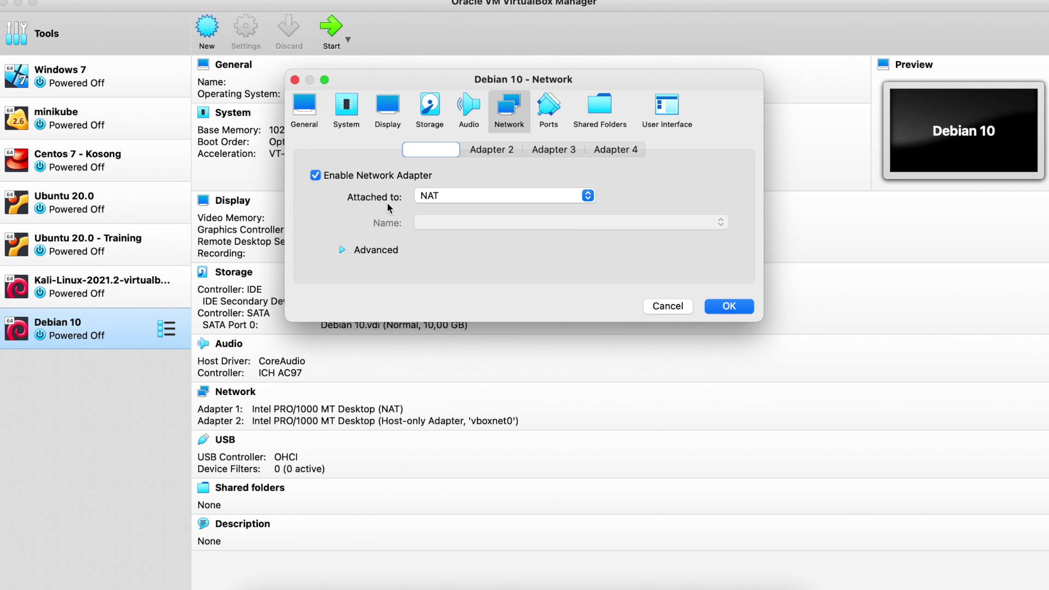
pyautogui.click(739, 313)
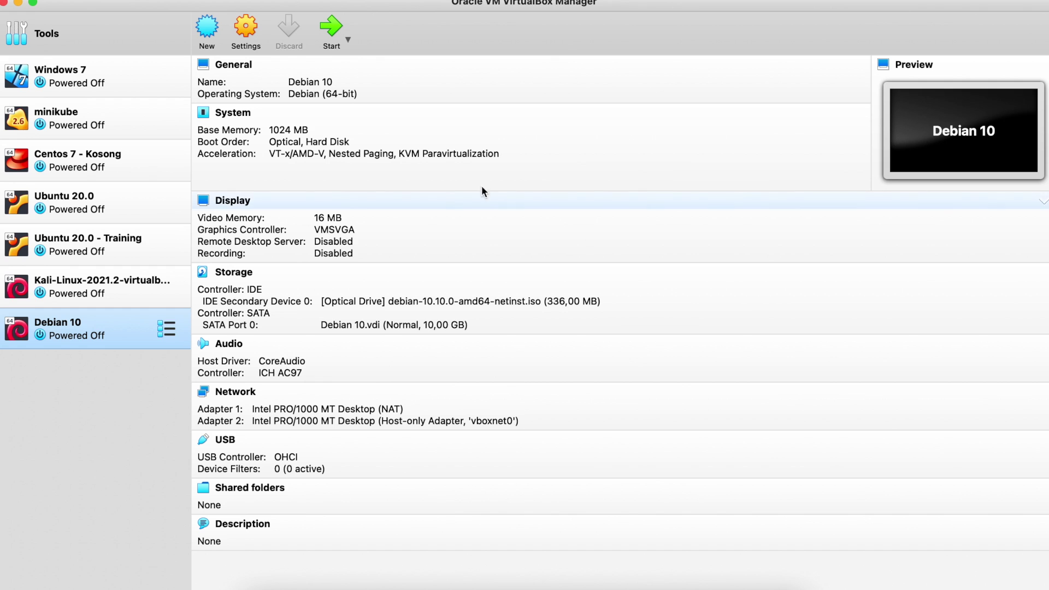
# Step: Start the Debian 10 VM and launch Graphical install from the boot menu
pyautogui.click(336, 41)
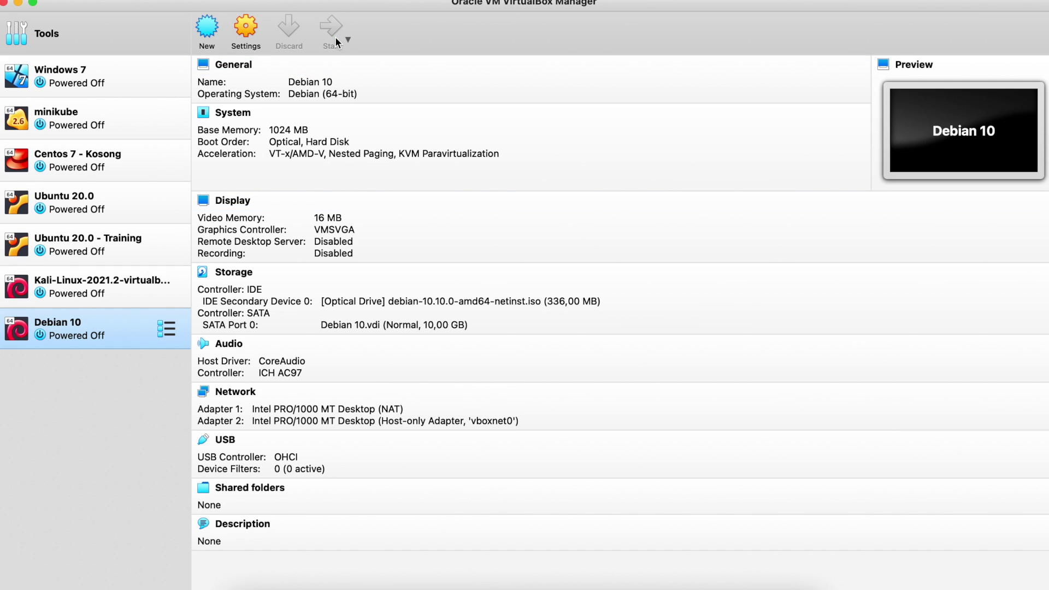
pyautogui.click(555, 375)
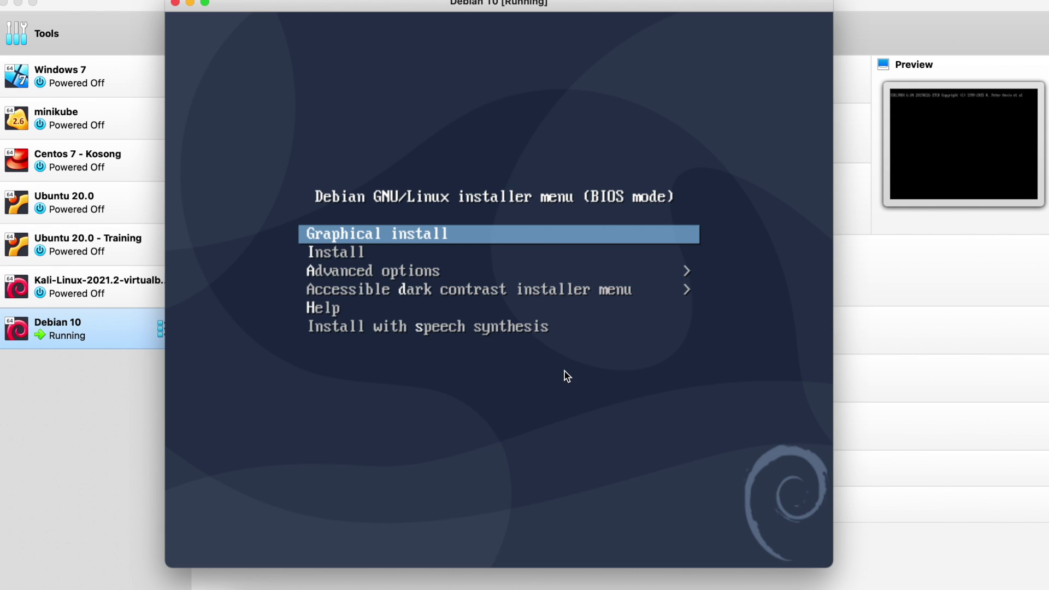
pyautogui.press('Down')
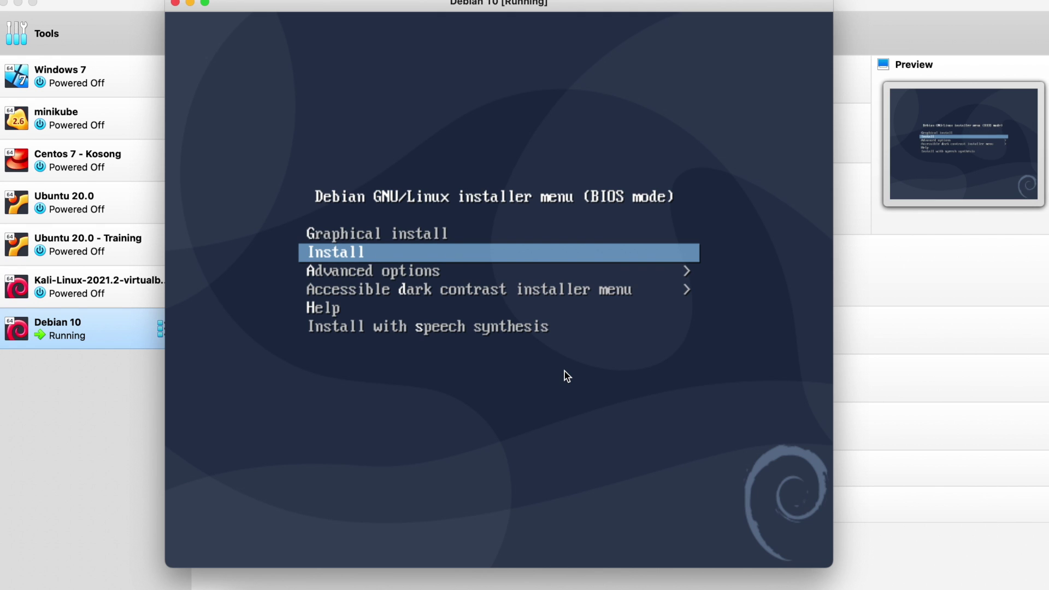
pyautogui.press('Up')
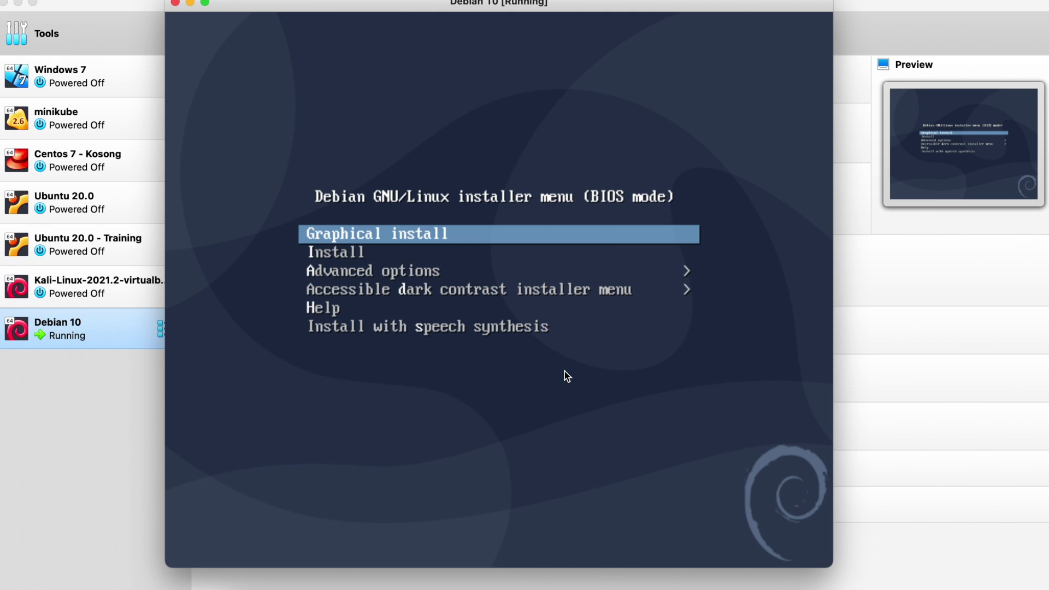
pyautogui.press('Return')
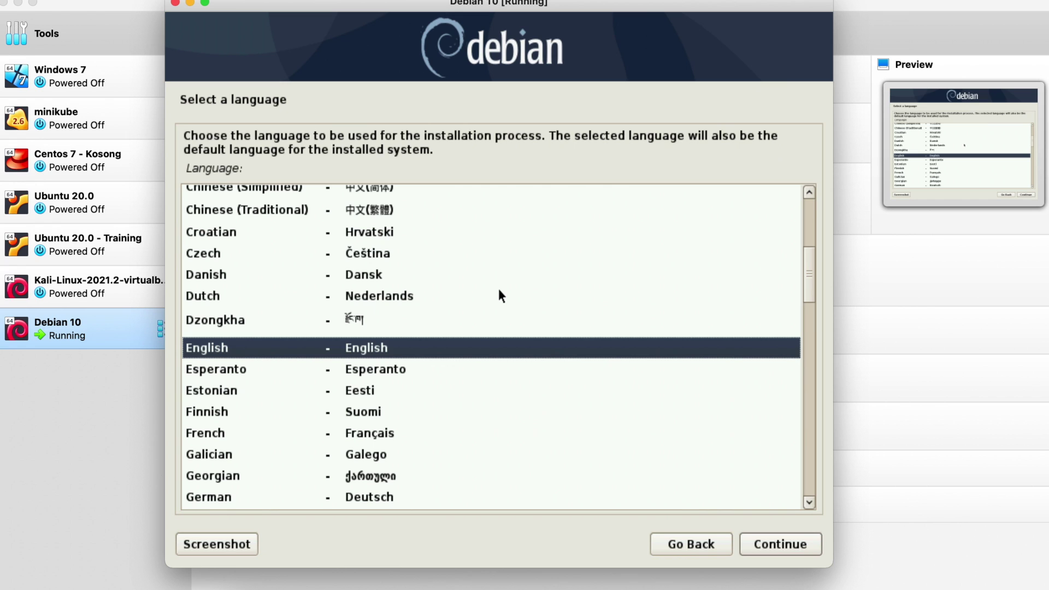
# Step: Keep English as the installation language and choose 'other' in the country list
pyautogui.click(781, 542)
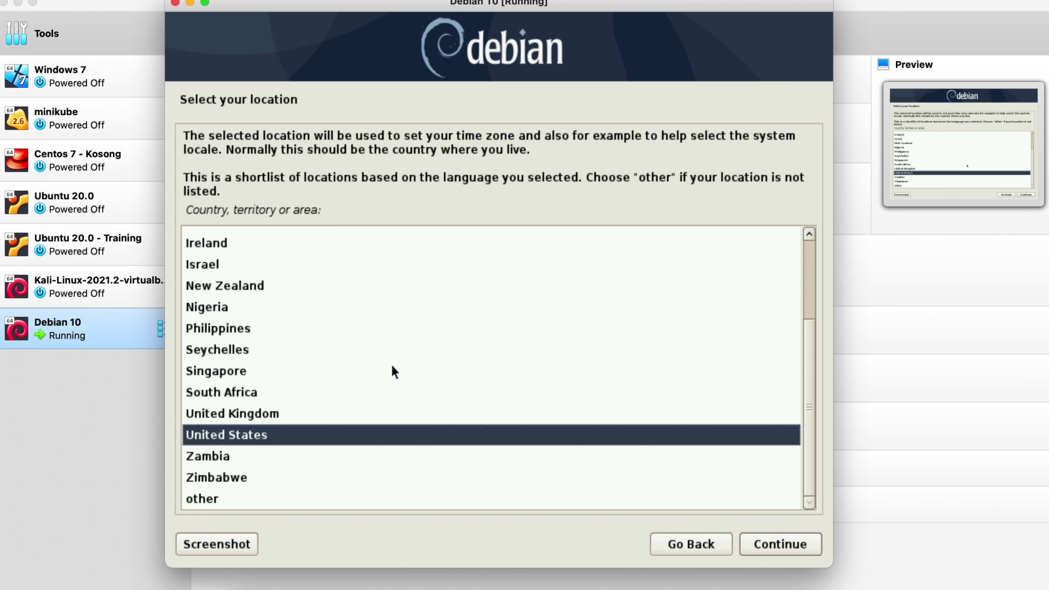
pyautogui.scroll(2, 392, 366)
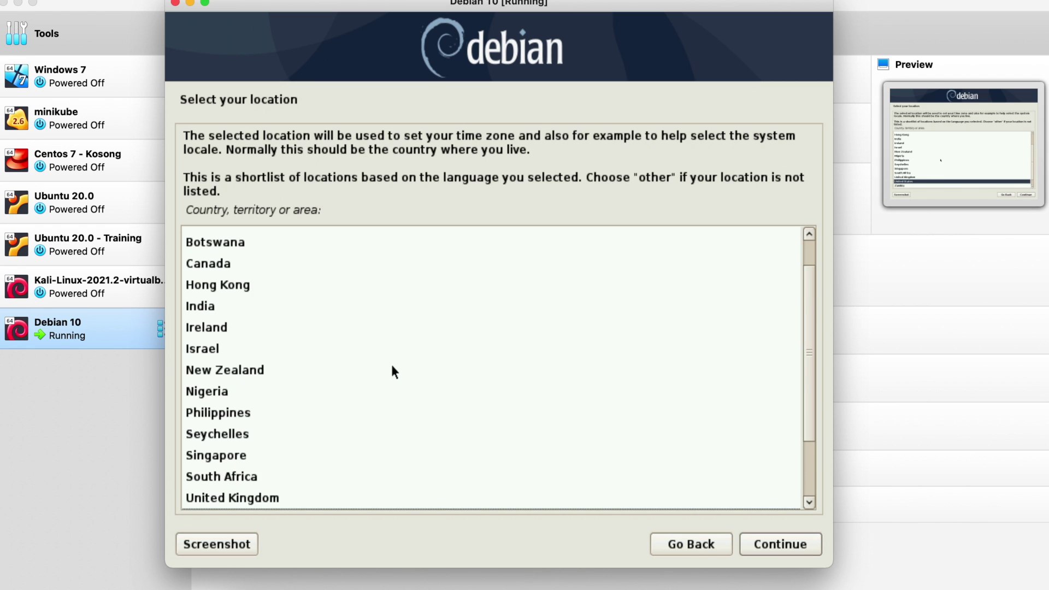
pyautogui.scroll(-2, 391, 365)
pyautogui.scroll(3, 391, 365)
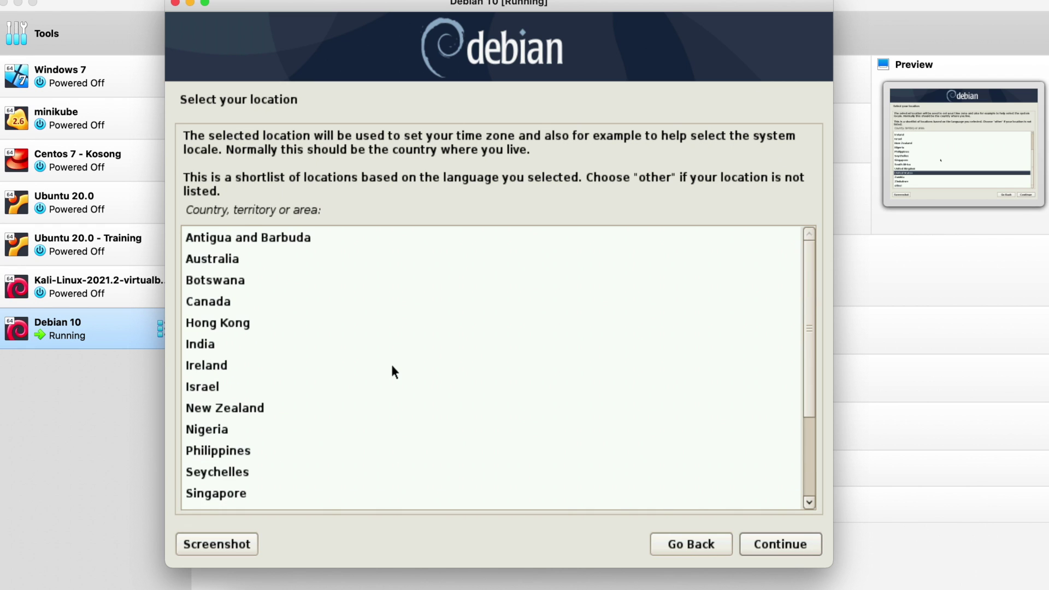
pyautogui.scroll(-3, 391, 365)
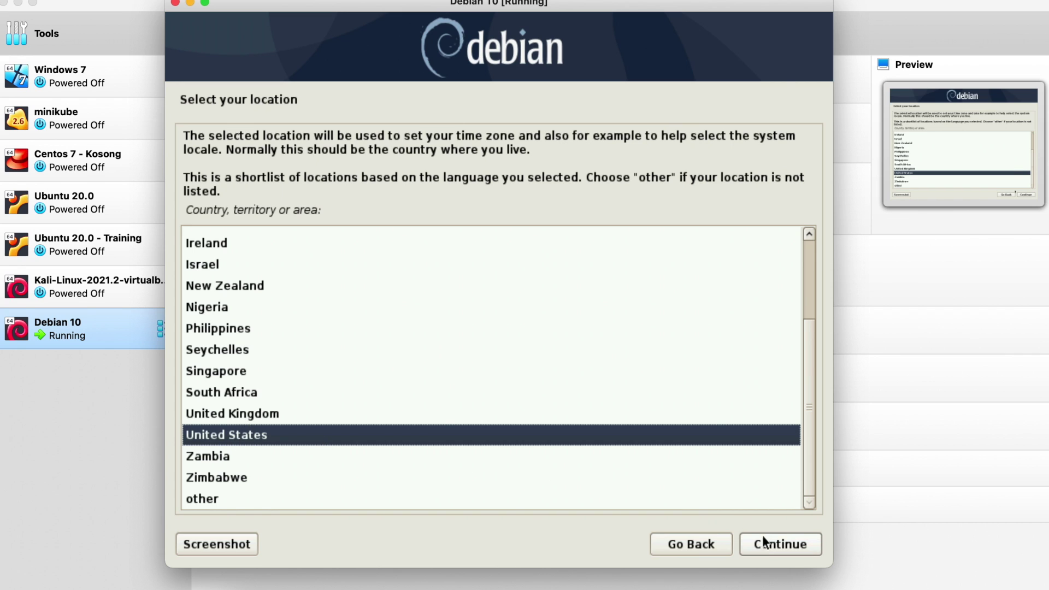
pyautogui.click(250, 498)
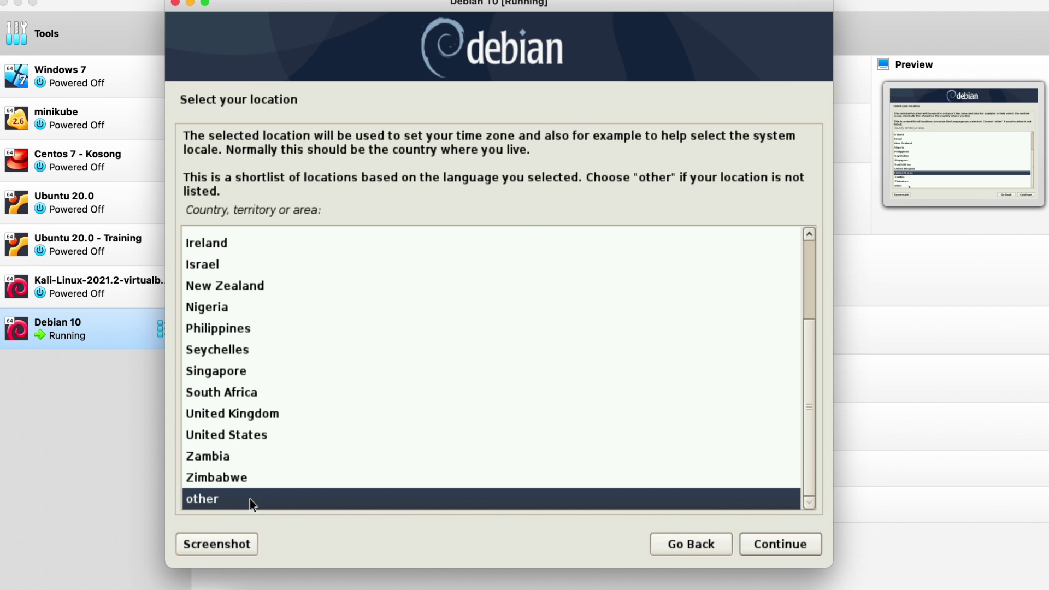
pyautogui.click(798, 550)
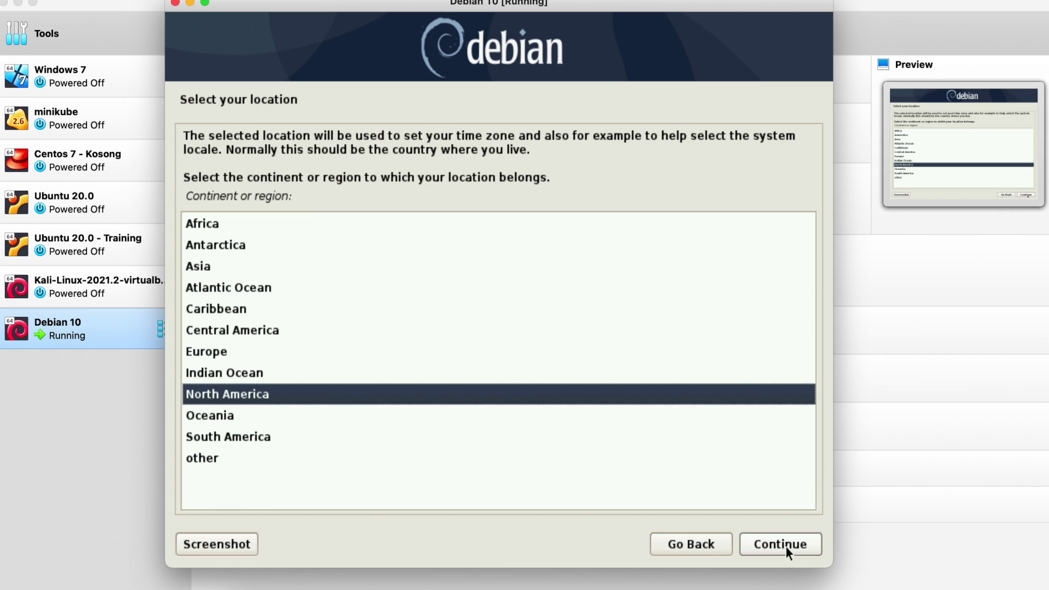
# Step: Pick Asia as the region and Indonesia as the country
pyautogui.click(546, 457)
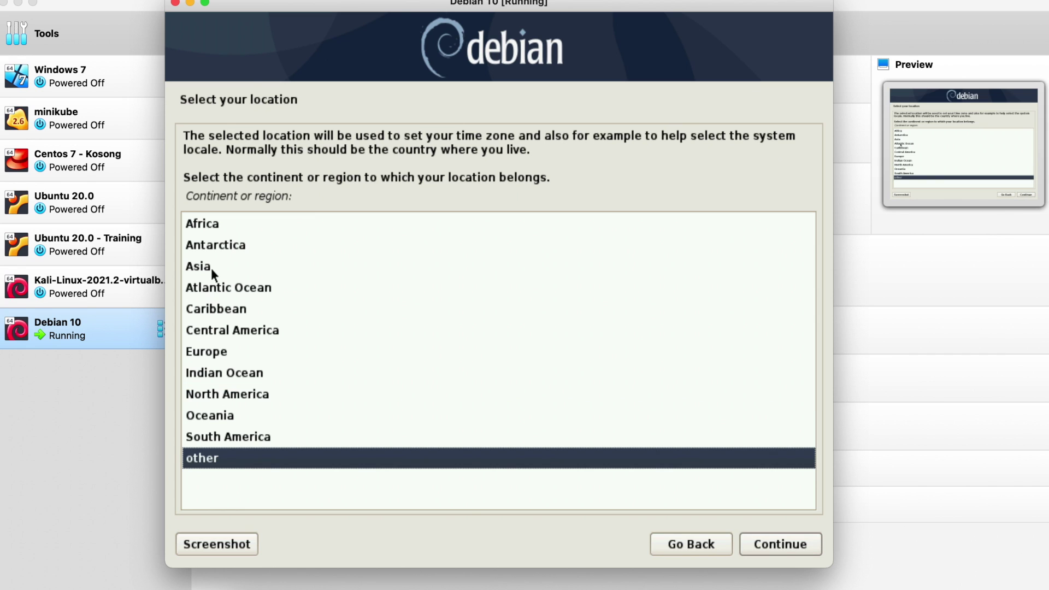
pyautogui.click(211, 268)
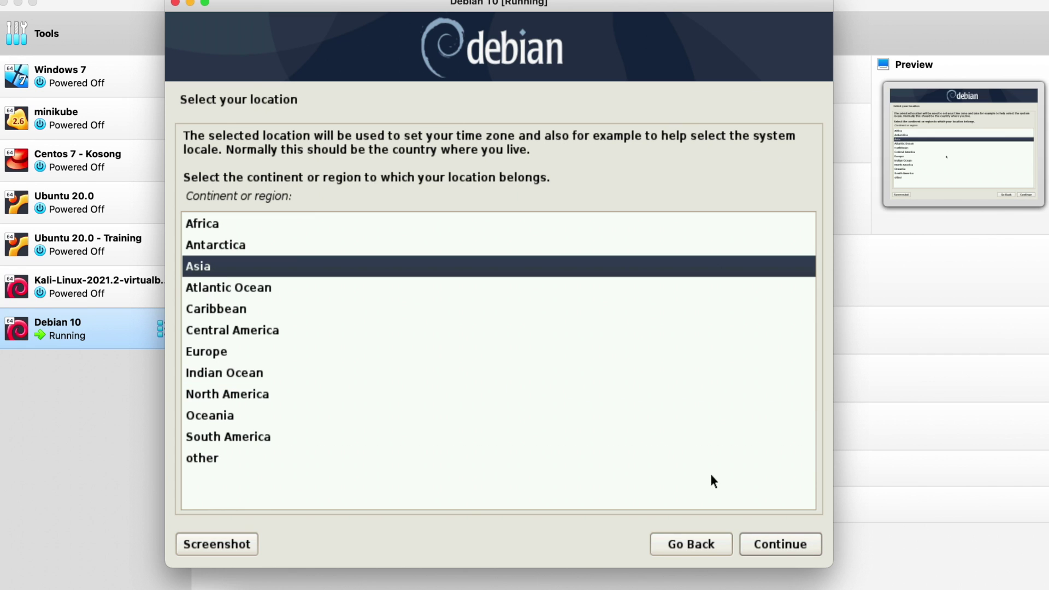
pyautogui.click(791, 541)
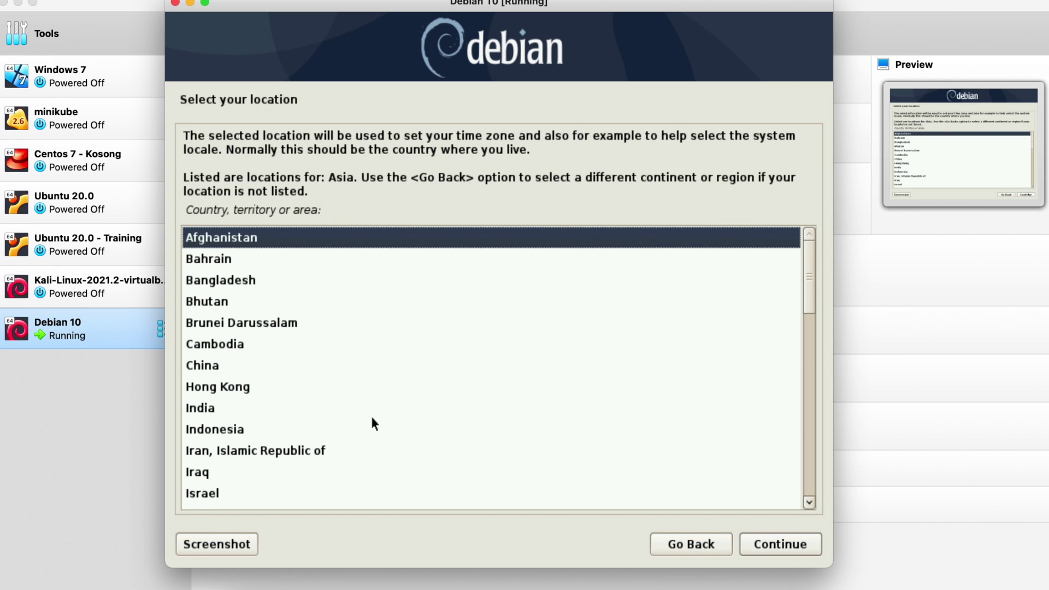
pyautogui.click(222, 428)
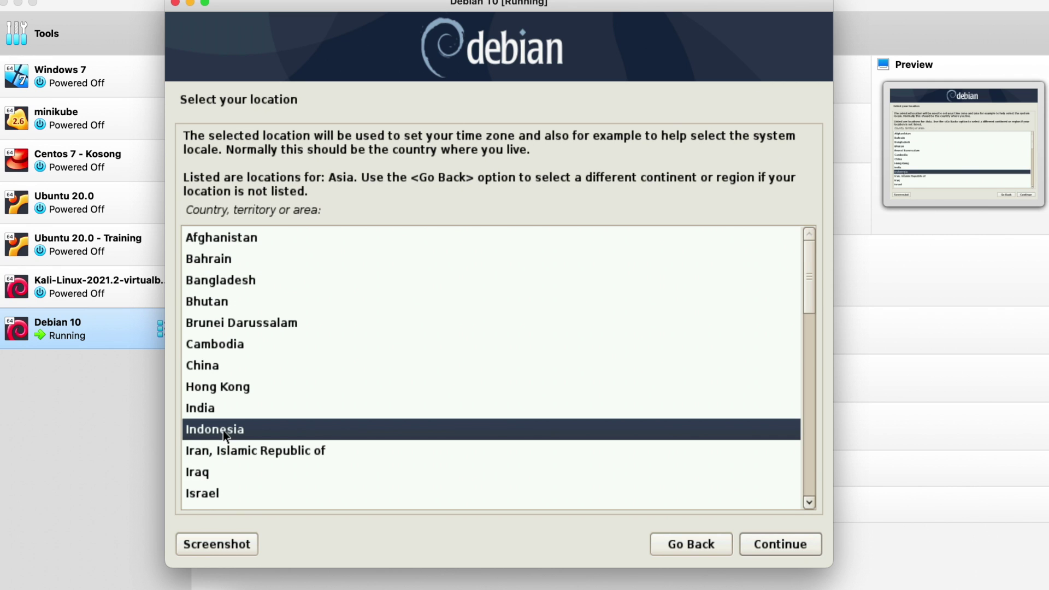
pyautogui.click(773, 540)
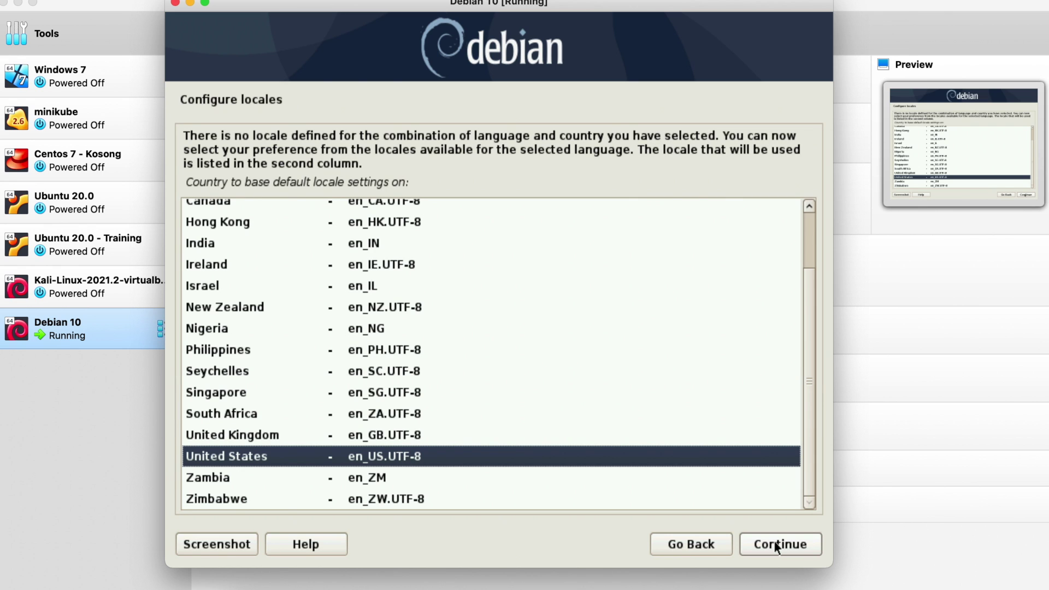
# Step: Accept the United States locale, American English keyboard, and enp0s3 as primary network interface
pyautogui.click(774, 539)
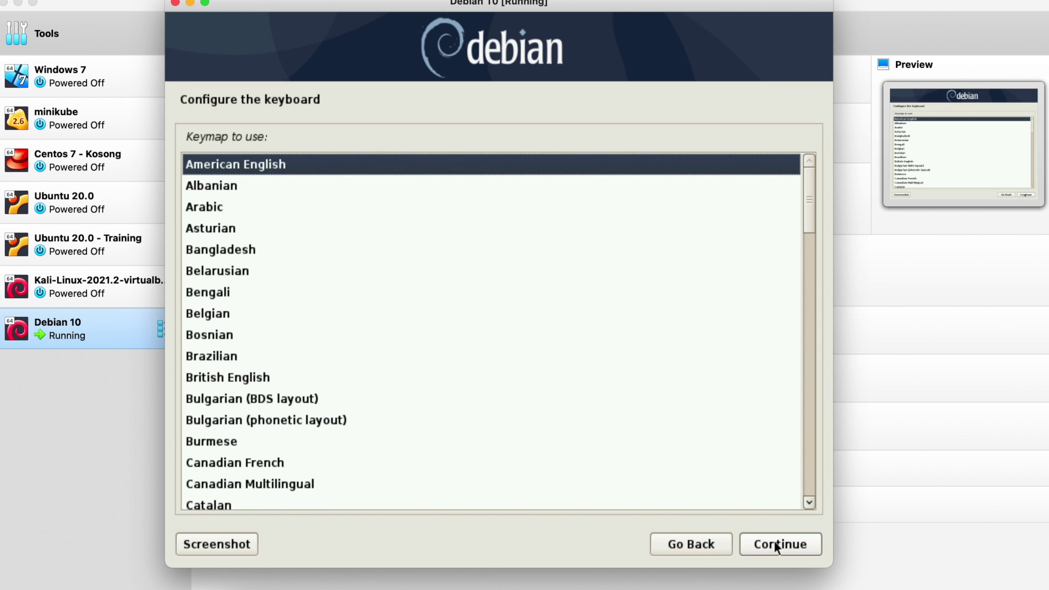
pyautogui.click(773, 540)
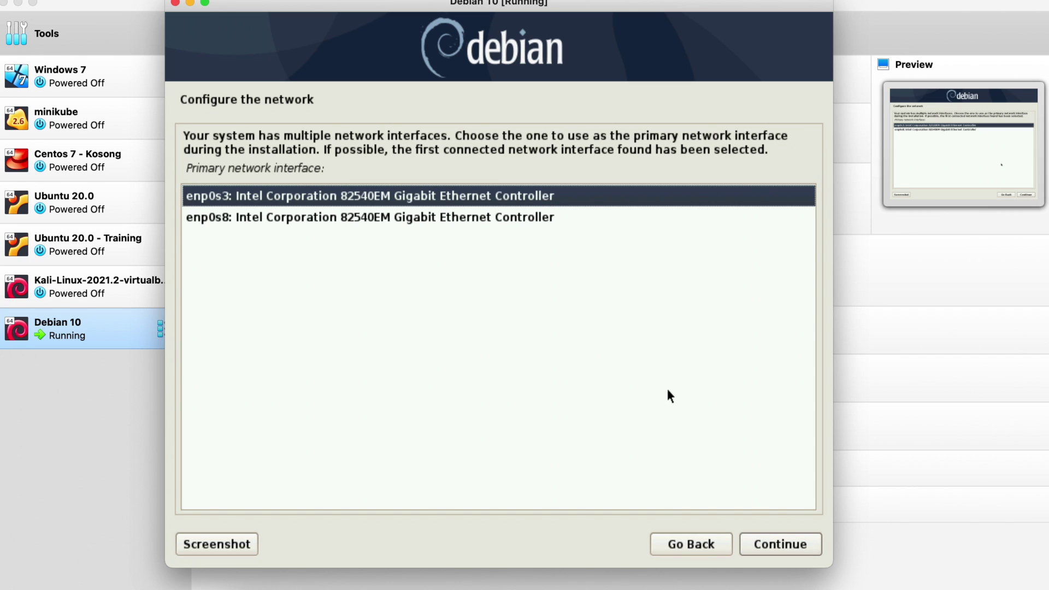
pyautogui.click(779, 544)
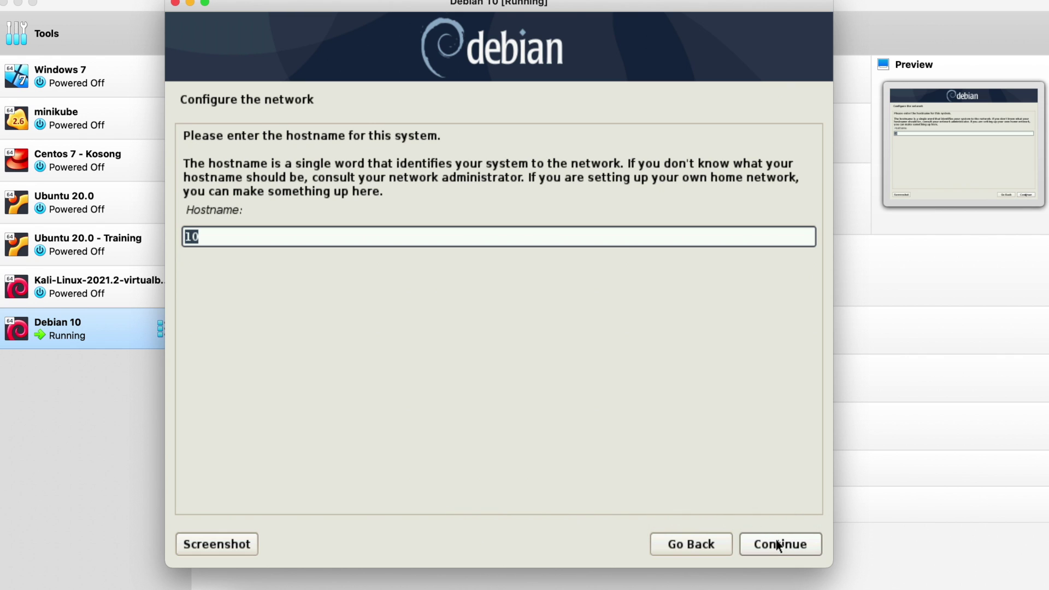
# Step: Set the hostname to debian and the domain name to debian.local
pyautogui.write('debian')
pyautogui.click(792, 544)
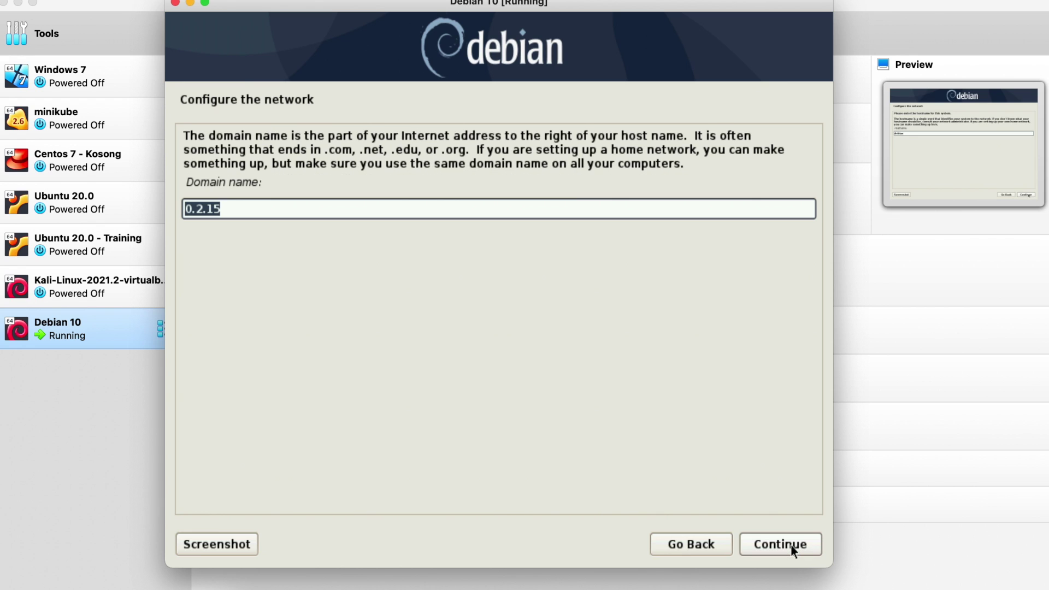
pyautogui.write('debian.local')
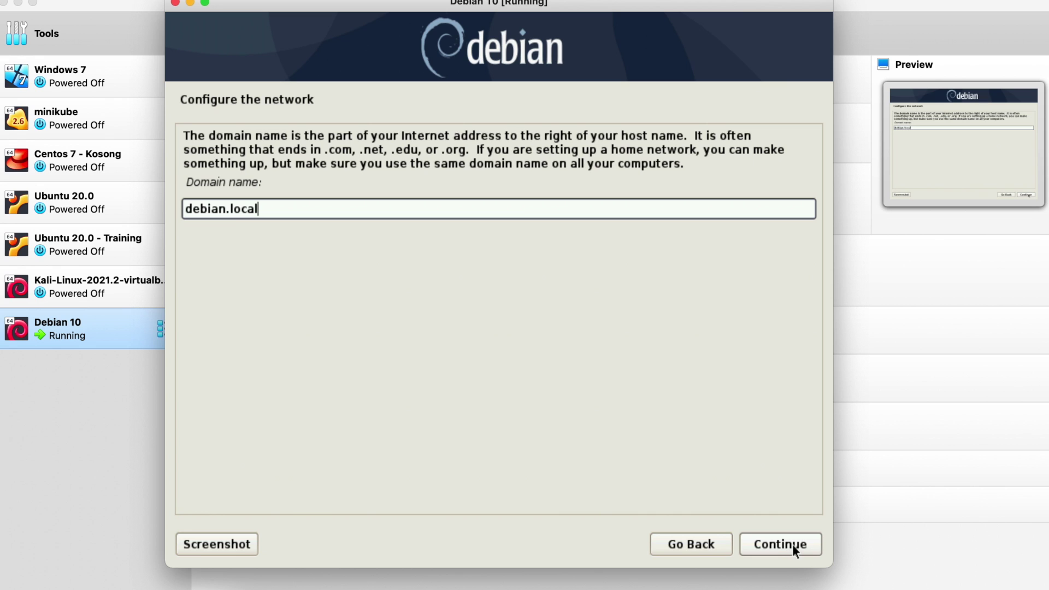
pyautogui.click(787, 548)
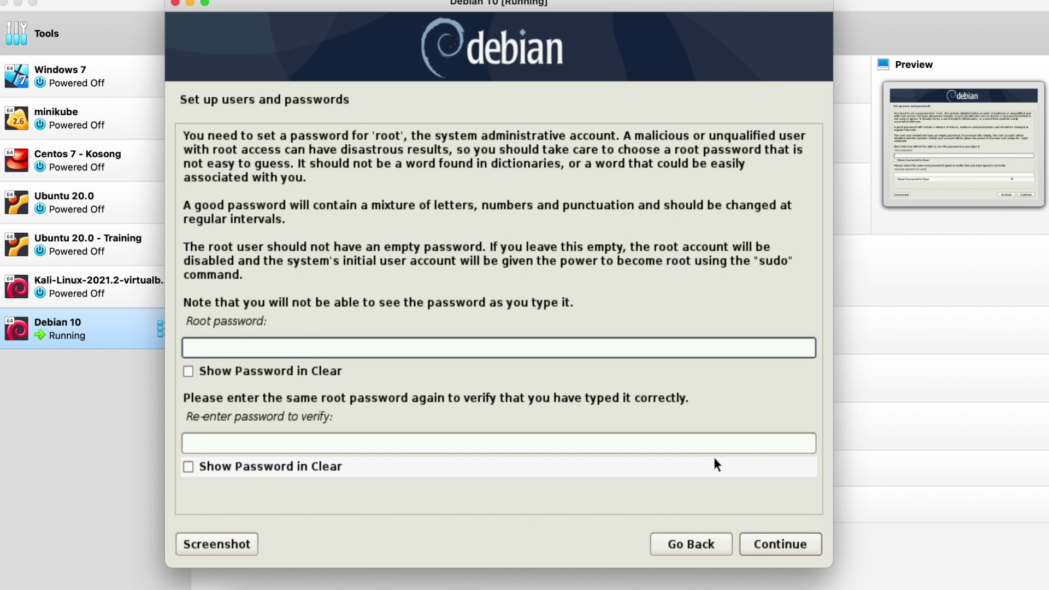
# Step: Enter the root password in both fields and confirm it
pyautogui.write('************')
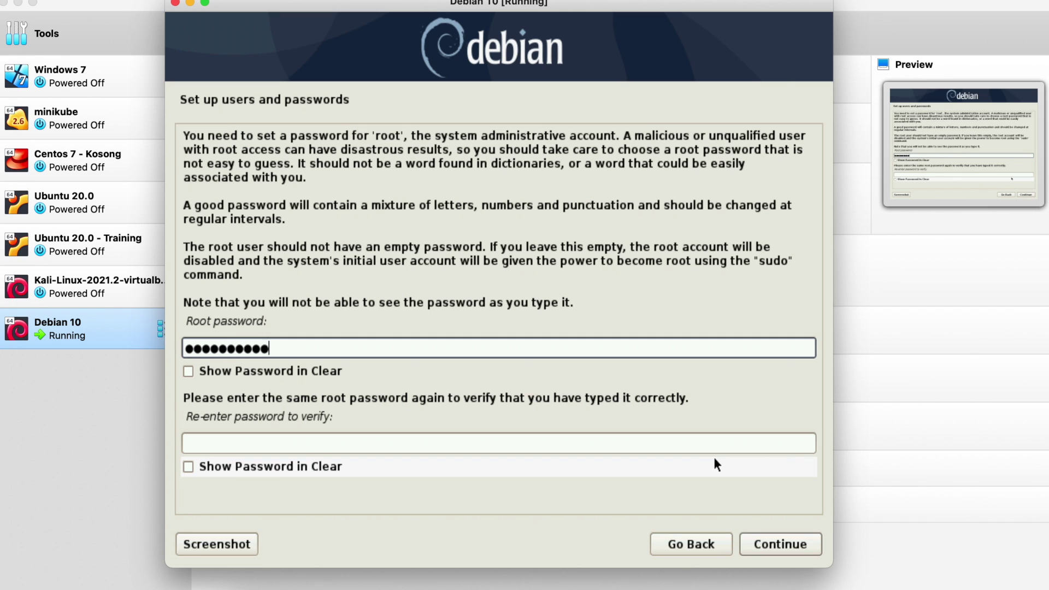
pyautogui.press('Tab')
pyautogui.press('Tab')
pyautogui.write('********')
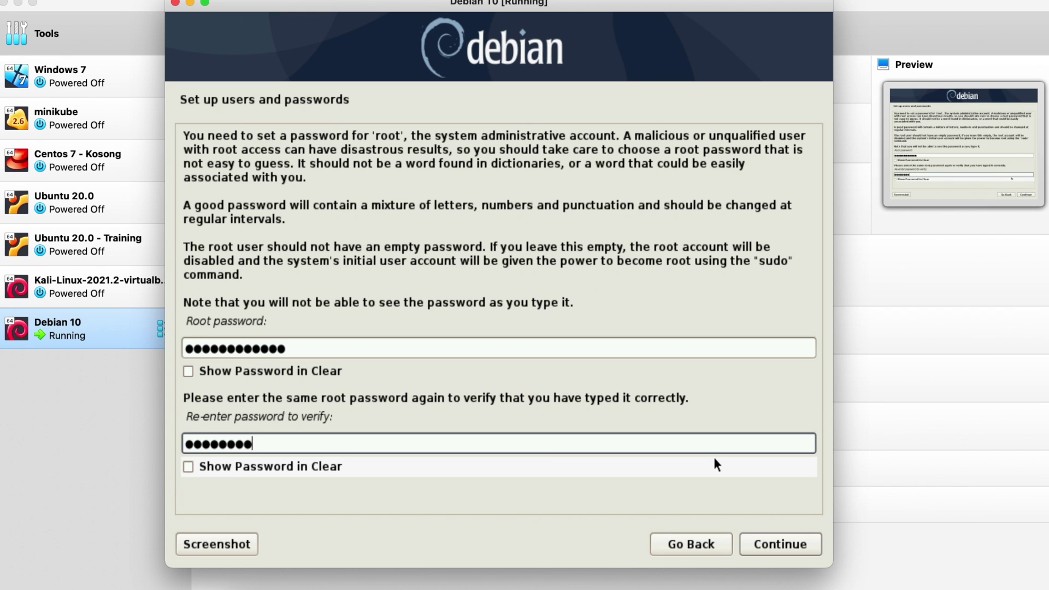
pyautogui.write('****')
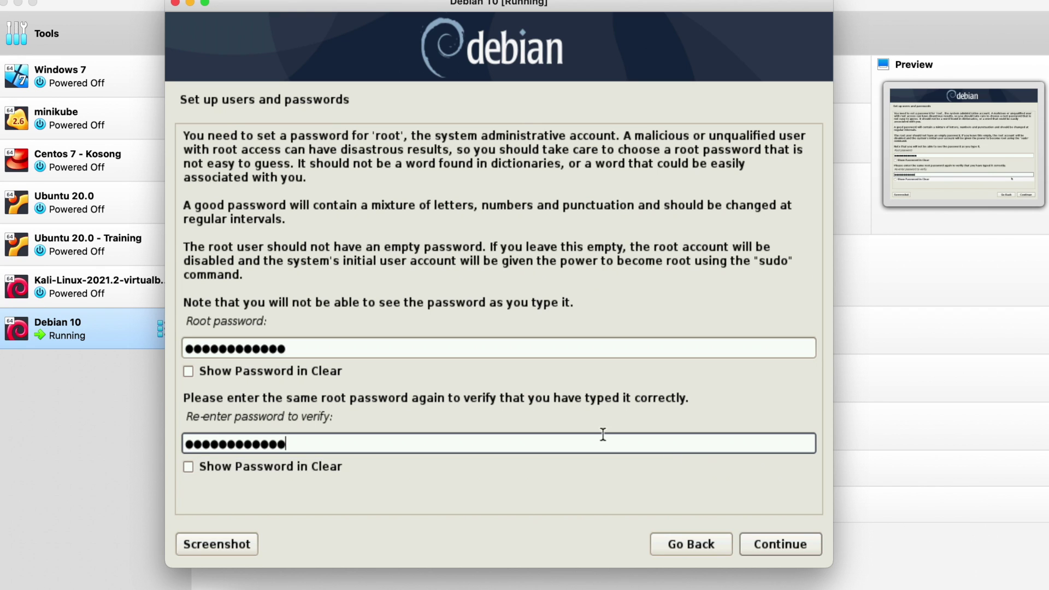
pyautogui.click(795, 546)
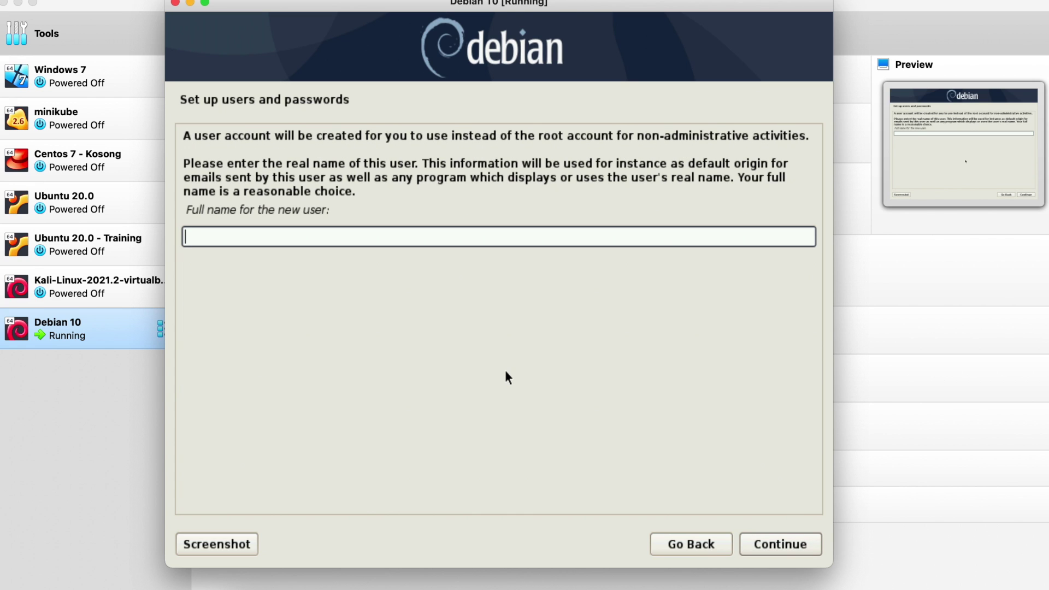
# Step: Enter the new user's full name and accept debian as the username
pyautogui.write('debian')
pyautogui.click(795, 542)
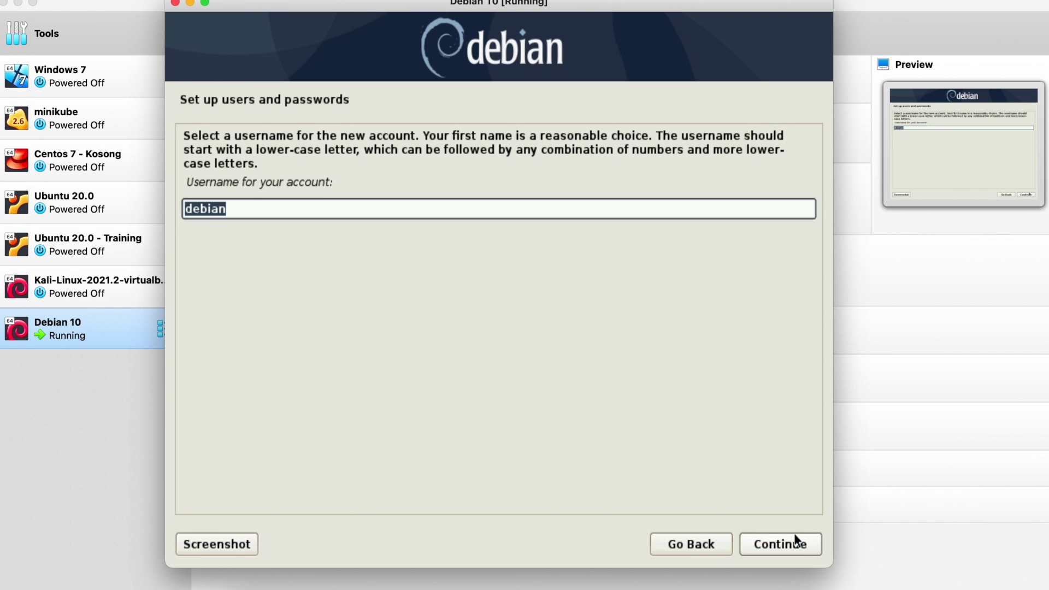
pyautogui.click(791, 544)
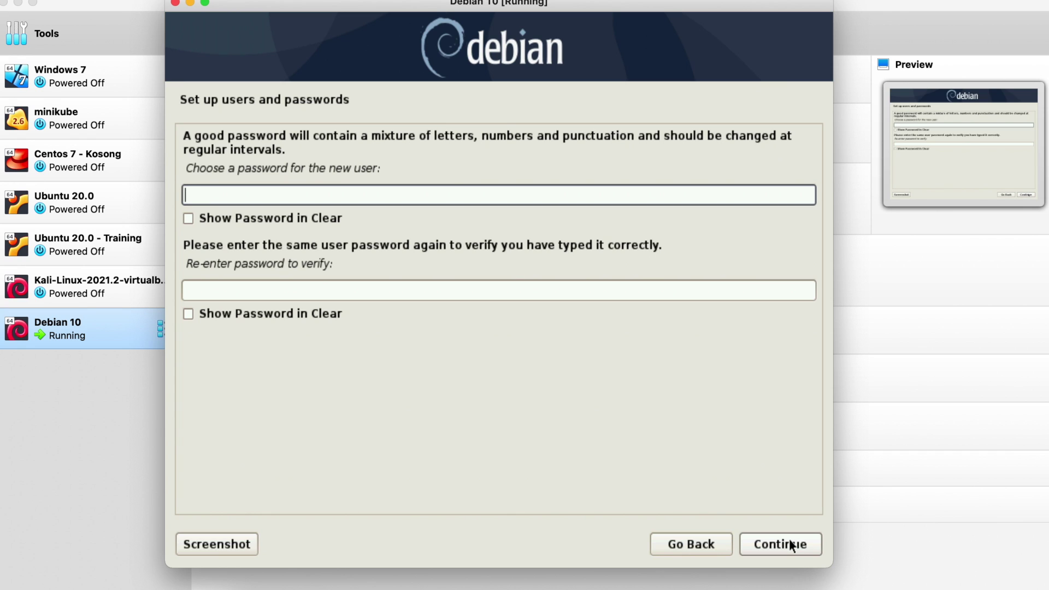
# Step: Enter the new user's password and its verification, then confirm
pyautogui.write('password')
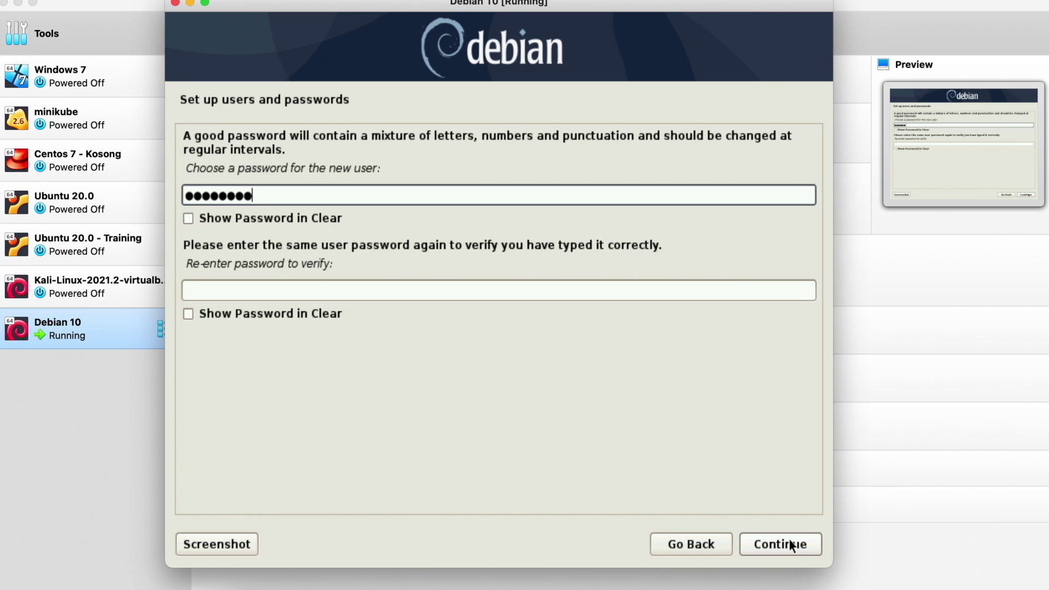
pyautogui.write('1234')
pyautogui.press('Tab')
pyautogui.press('Tab')
pyautogui.write('password')
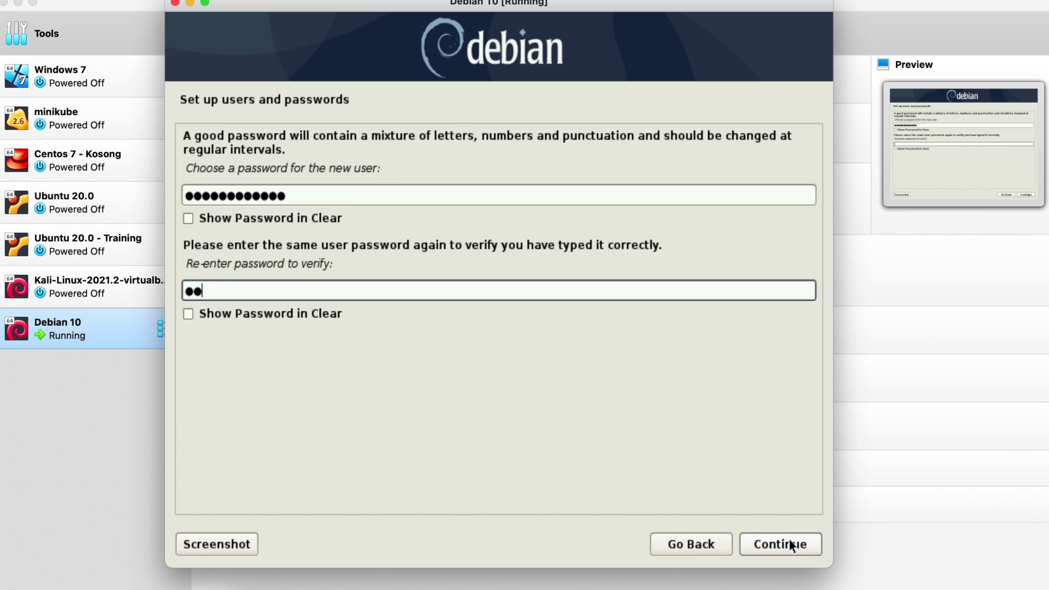
pyautogui.write('12345')
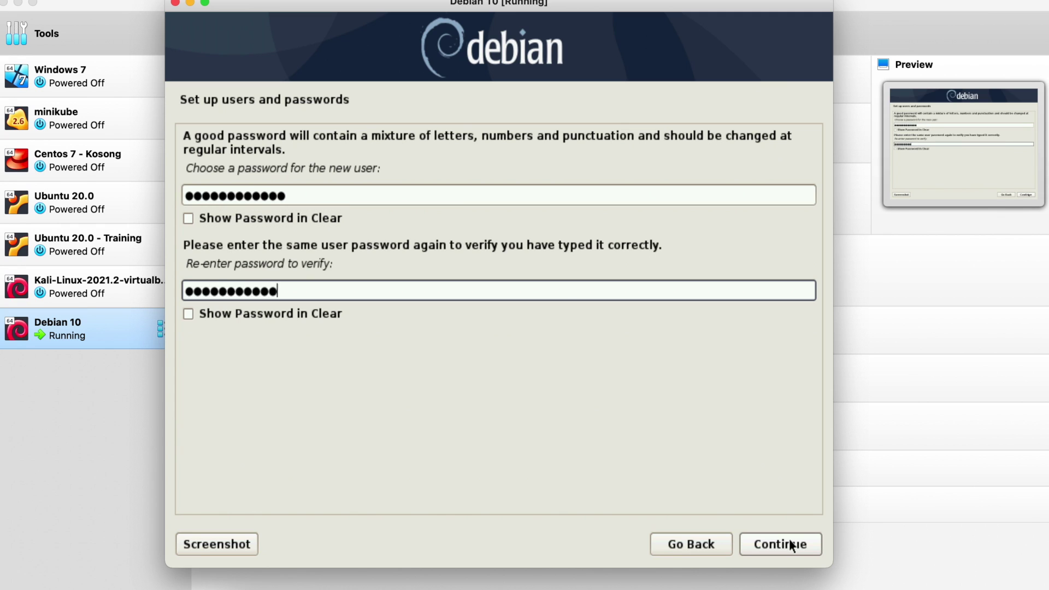
pyautogui.click(761, 542)
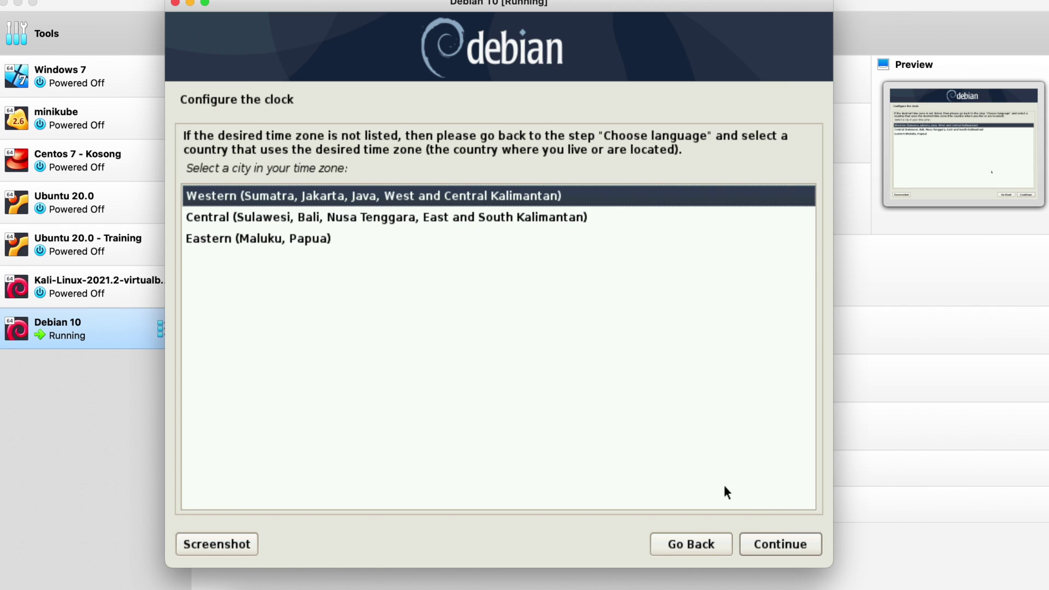
# Step: Accept Western as the time zone
pyautogui.click(778, 548)
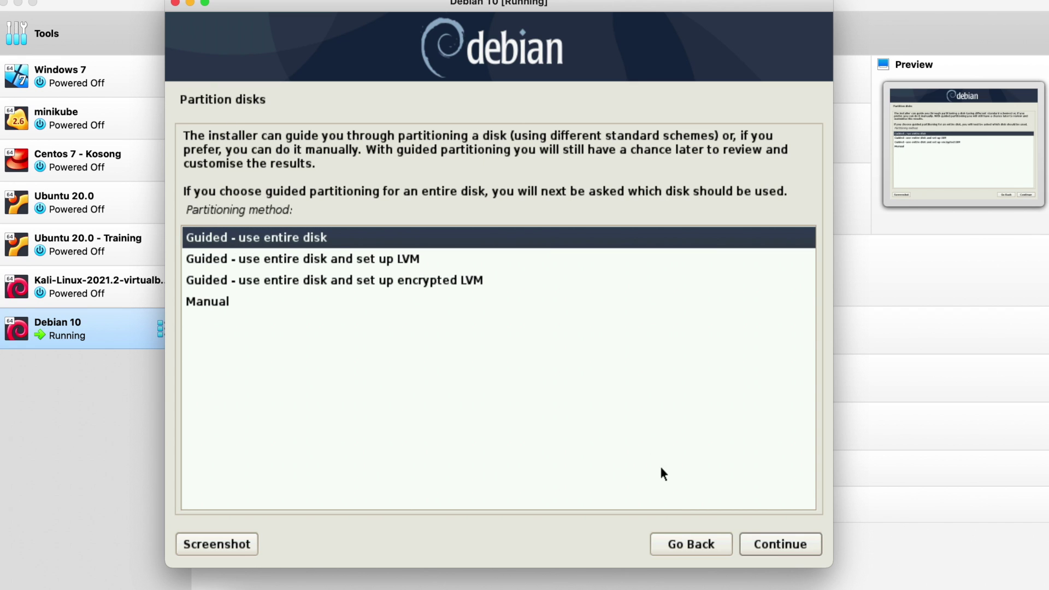
# Step: Guided-partition the whole SCSI2 (sda) disk with all files in one partition and write the changes
pyautogui.click(760, 540)
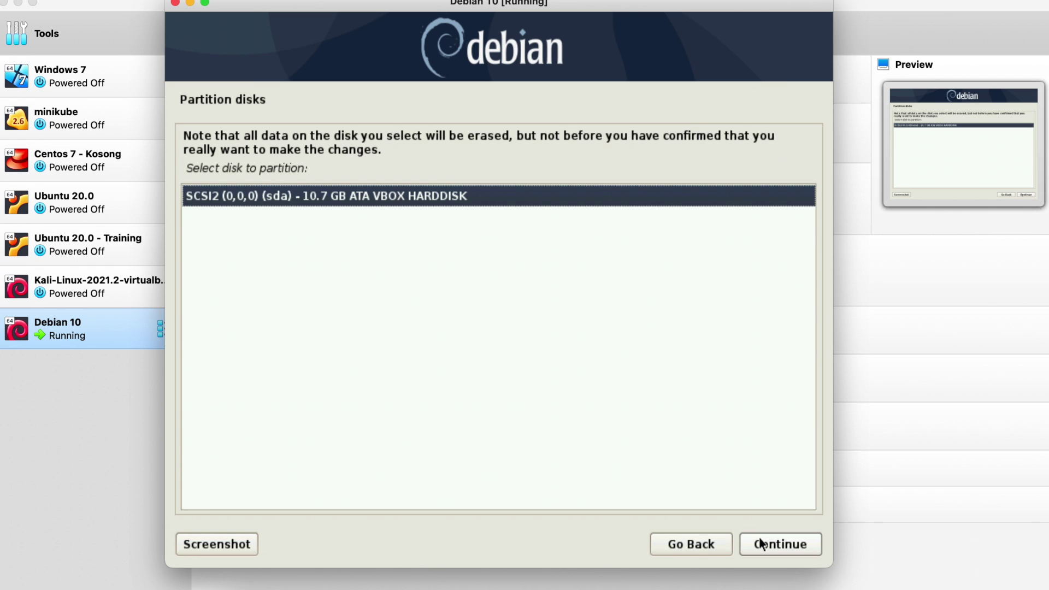
pyautogui.click(767, 544)
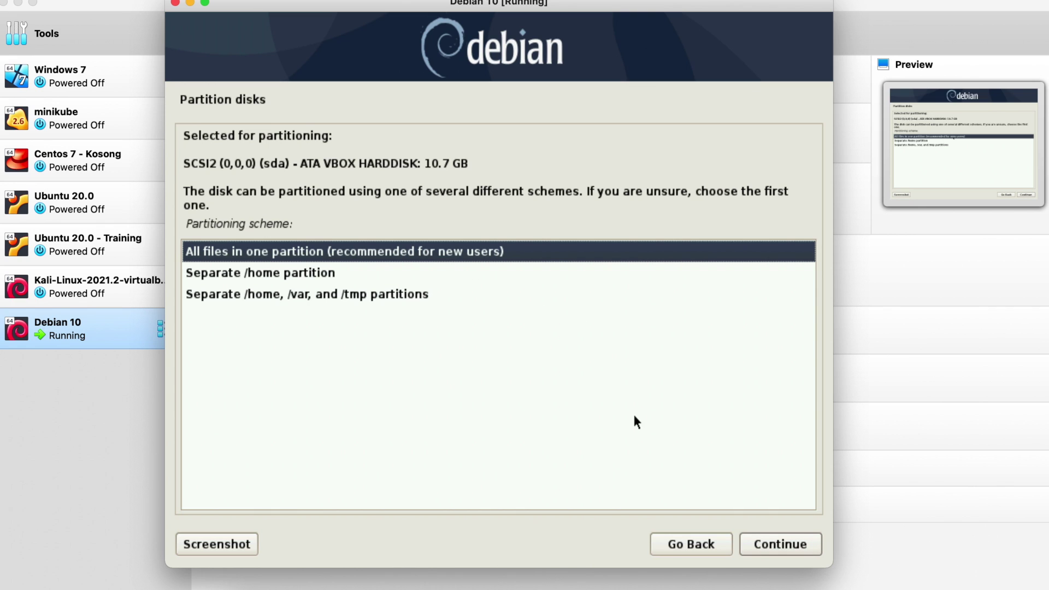
pyautogui.click(789, 545)
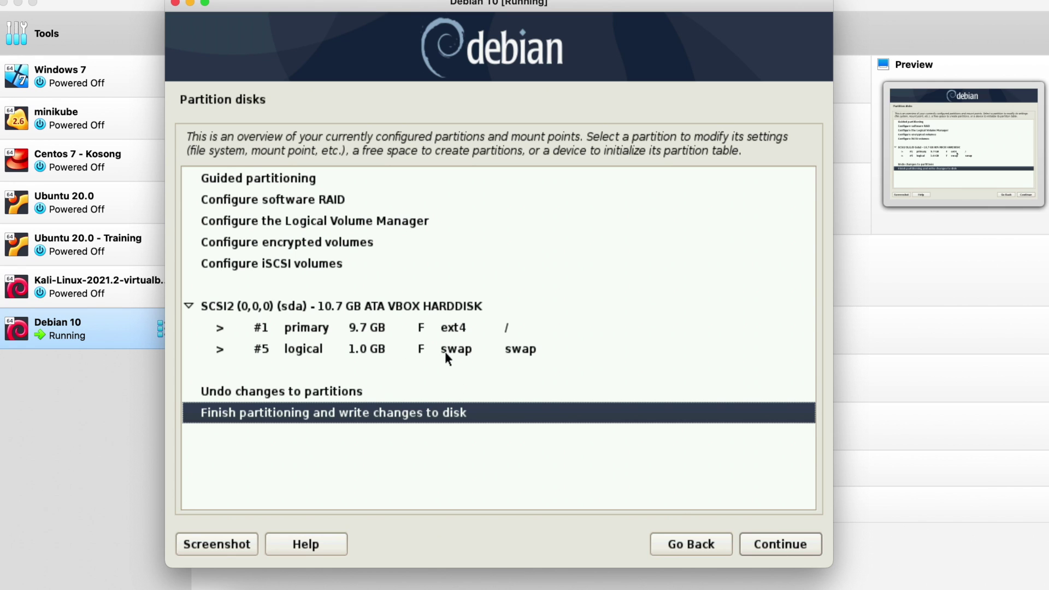
pyautogui.click(751, 543)
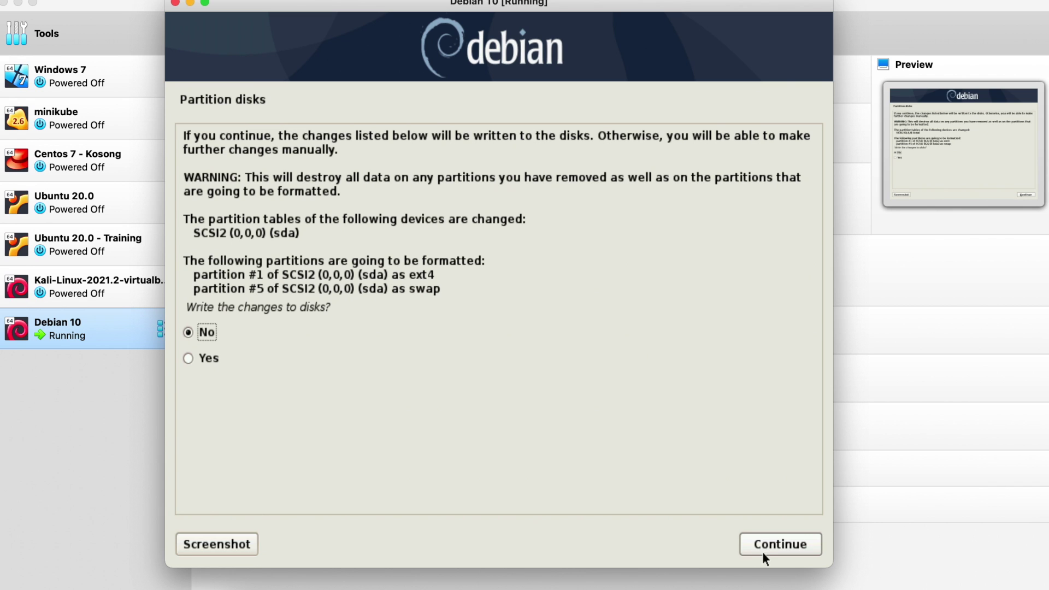
pyautogui.click(188, 358)
pyautogui.click(765, 545)
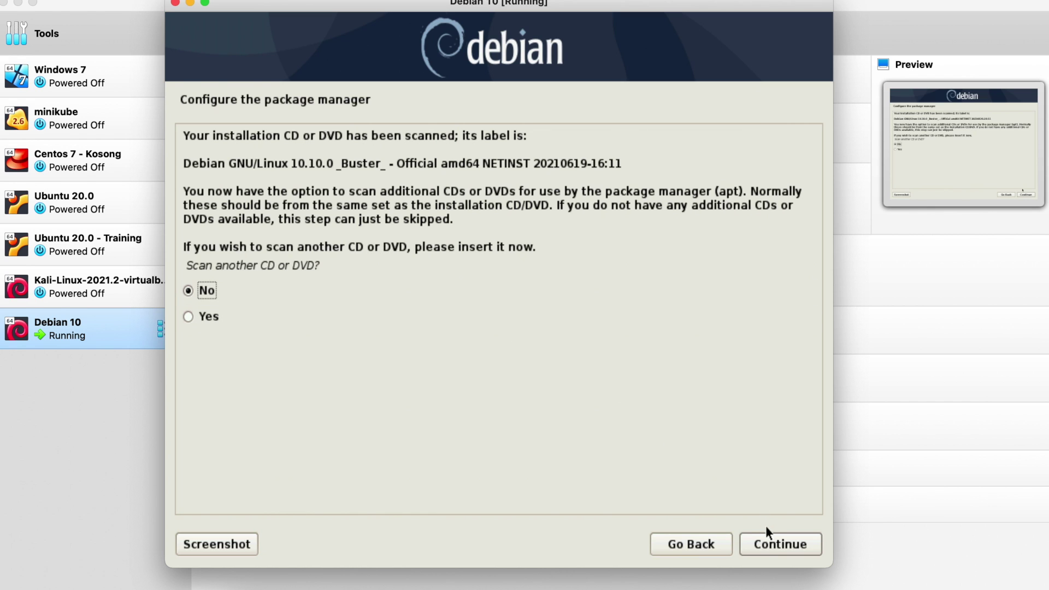
# Step: Skip extra media, use Indonesian mirror kartolo.sby.datautama.net.id, and leave the HTTP proxy blank
pyautogui.click(772, 543)
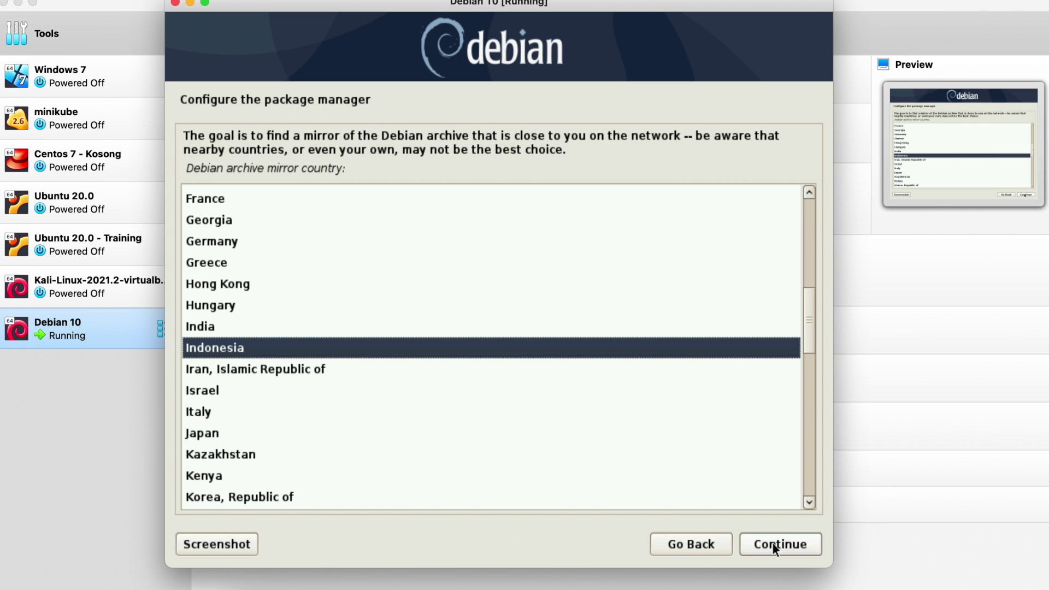
pyautogui.click(773, 546)
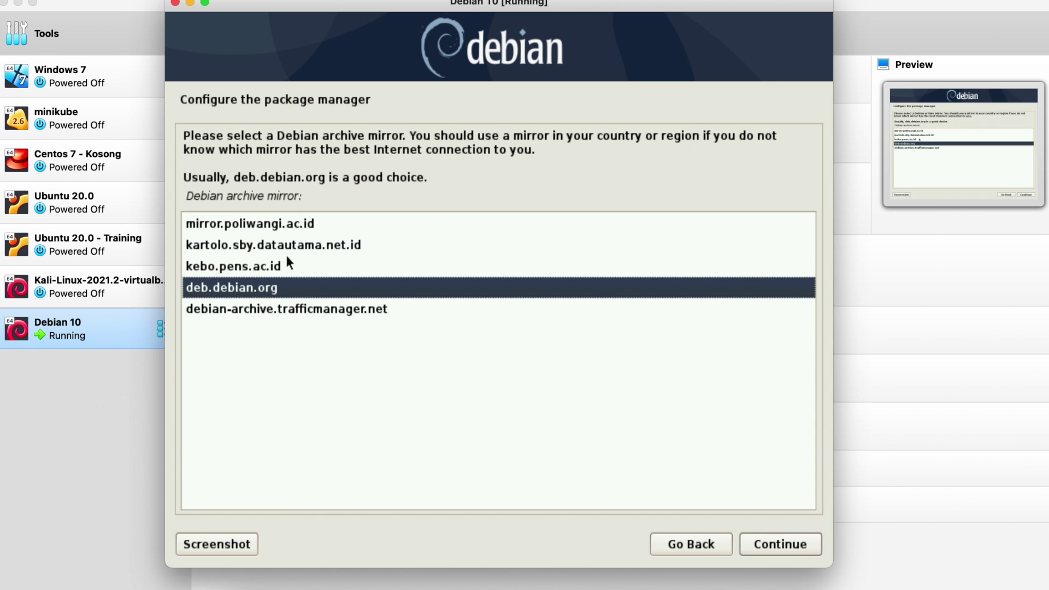
pyautogui.click(257, 244)
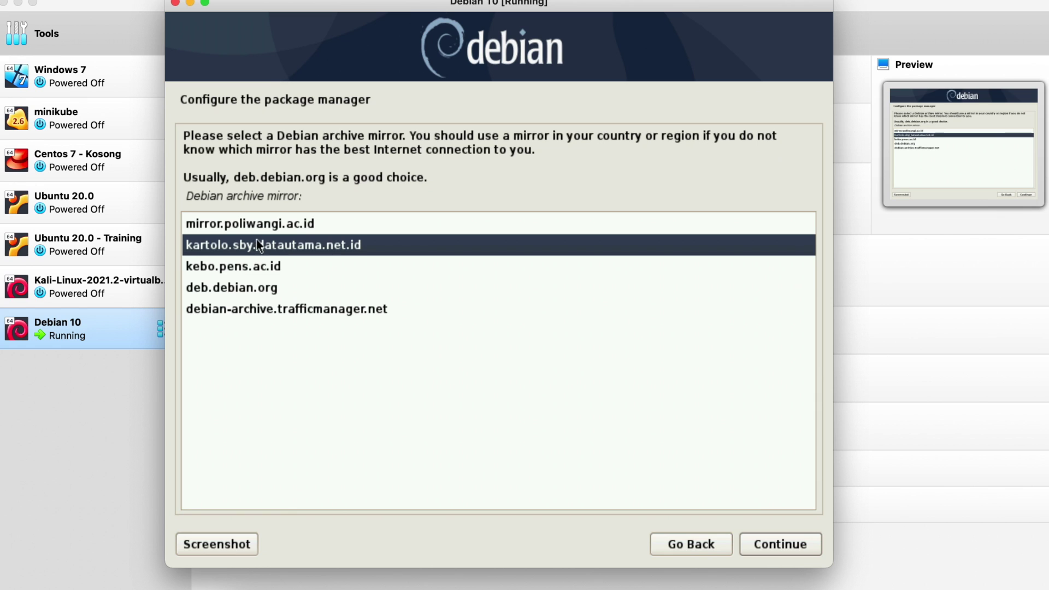
pyautogui.click(762, 542)
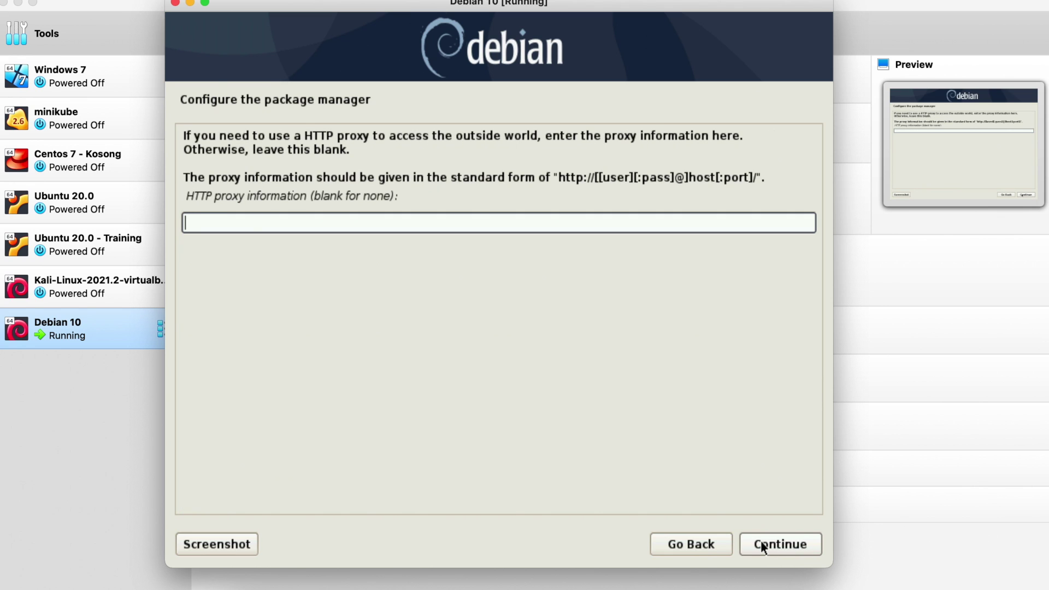
pyautogui.click(761, 543)
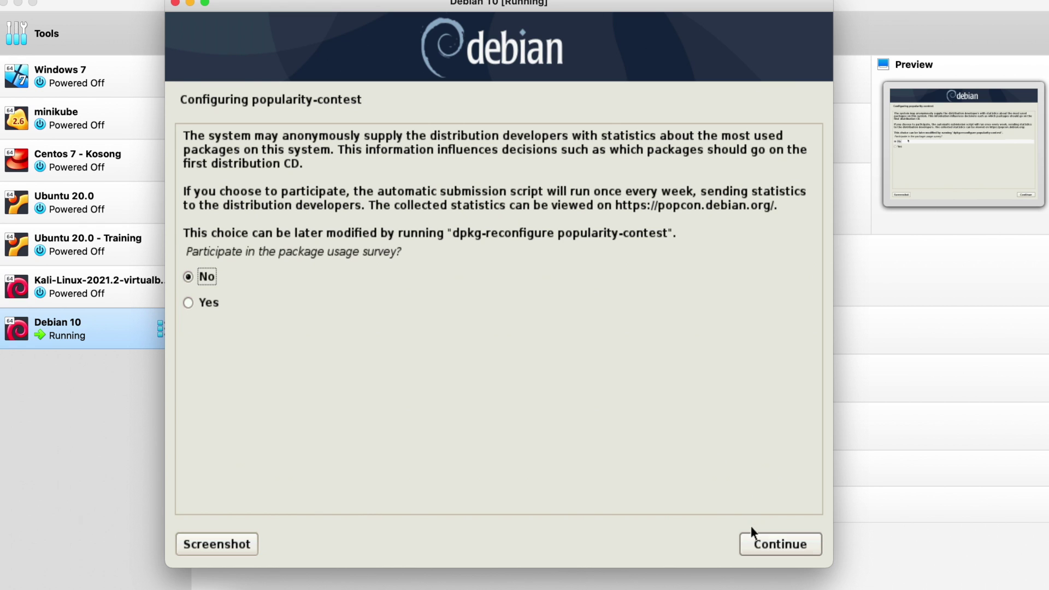
# Step: Decline the popularity-contest survey and install SSH server plus standard utilities, without print server
pyautogui.click(756, 541)
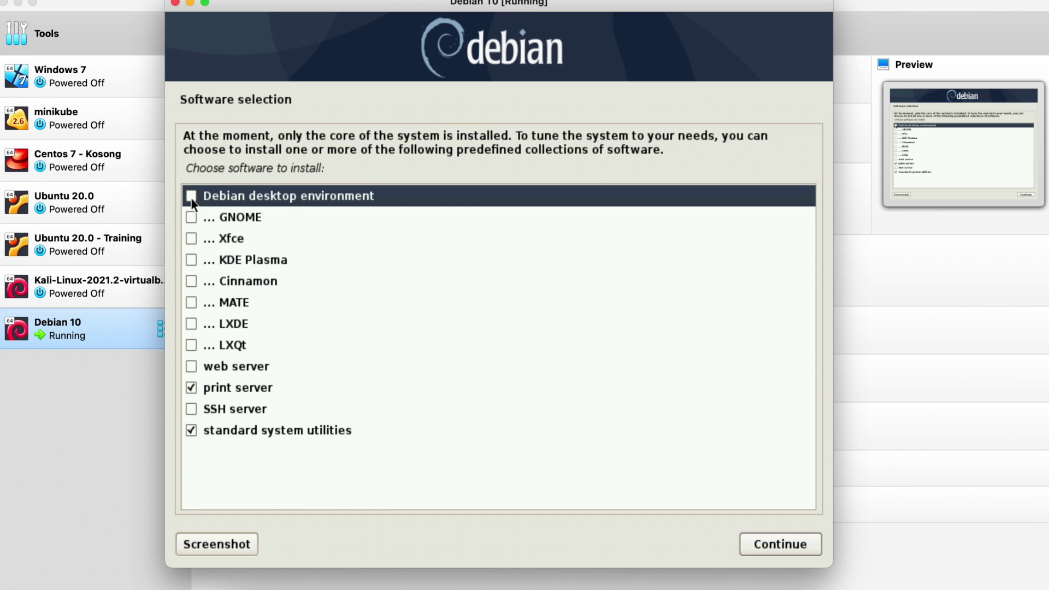
pyautogui.click(190, 386)
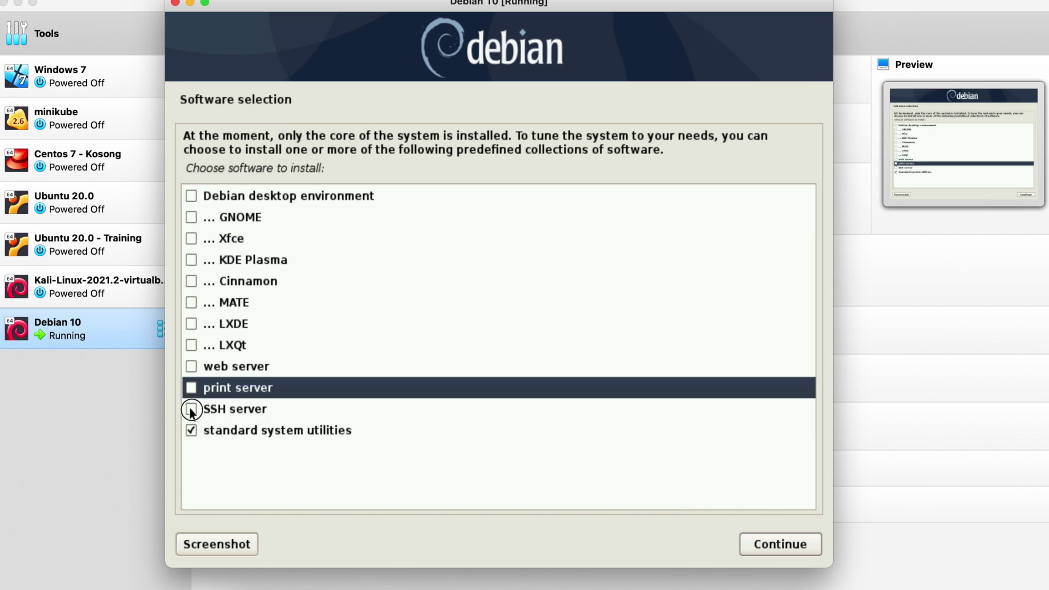
pyautogui.click(190, 409)
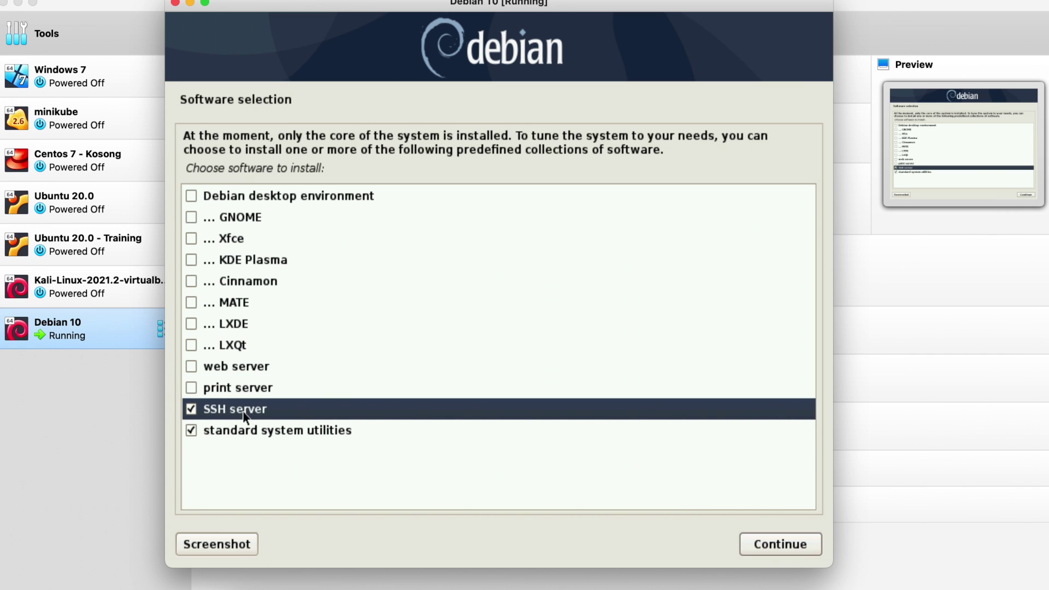
pyautogui.click(251, 425)
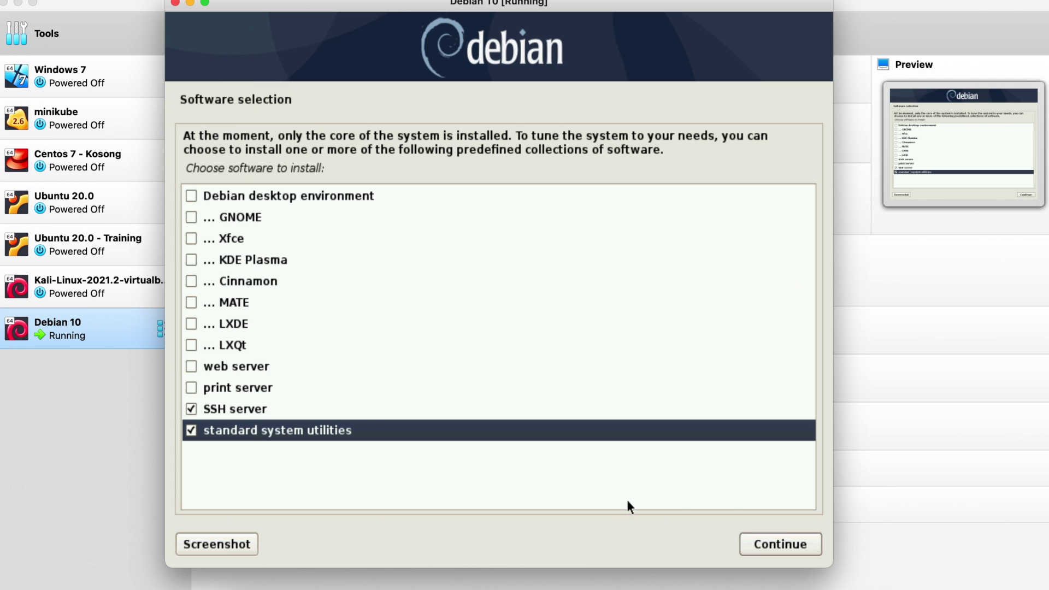
pyautogui.click(763, 544)
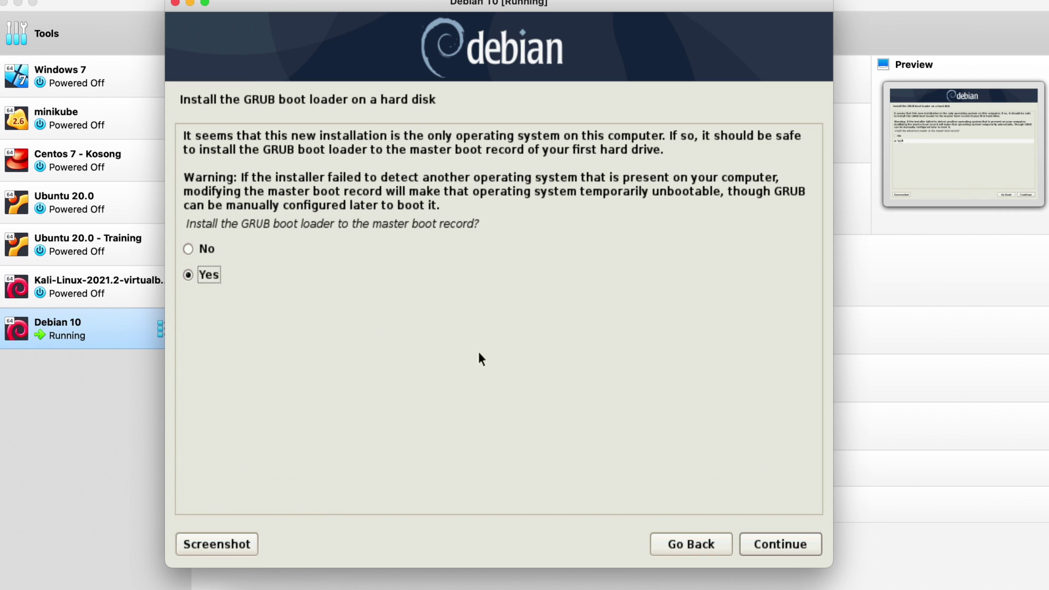
# Step: Install GRUB to the master boot record on /dev/sda and finish the installation
pyautogui.click(779, 546)
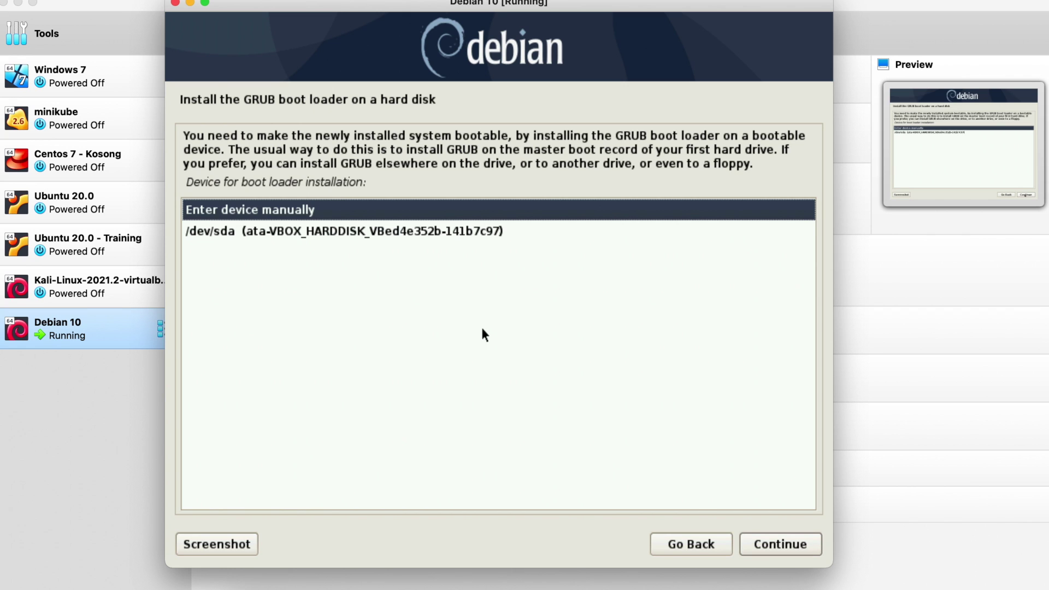
pyautogui.click(308, 225)
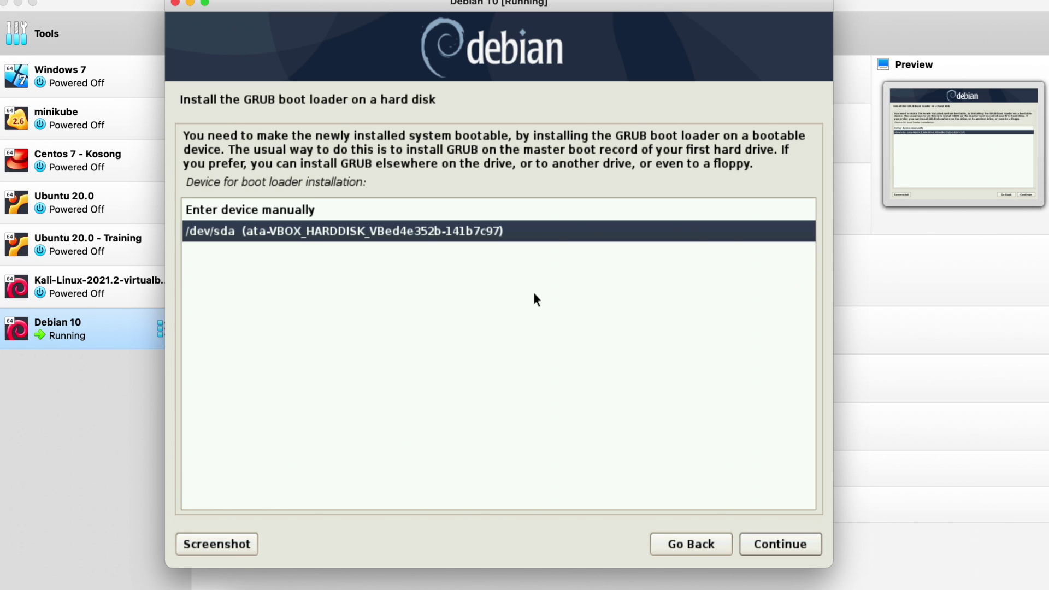
pyautogui.click(764, 539)
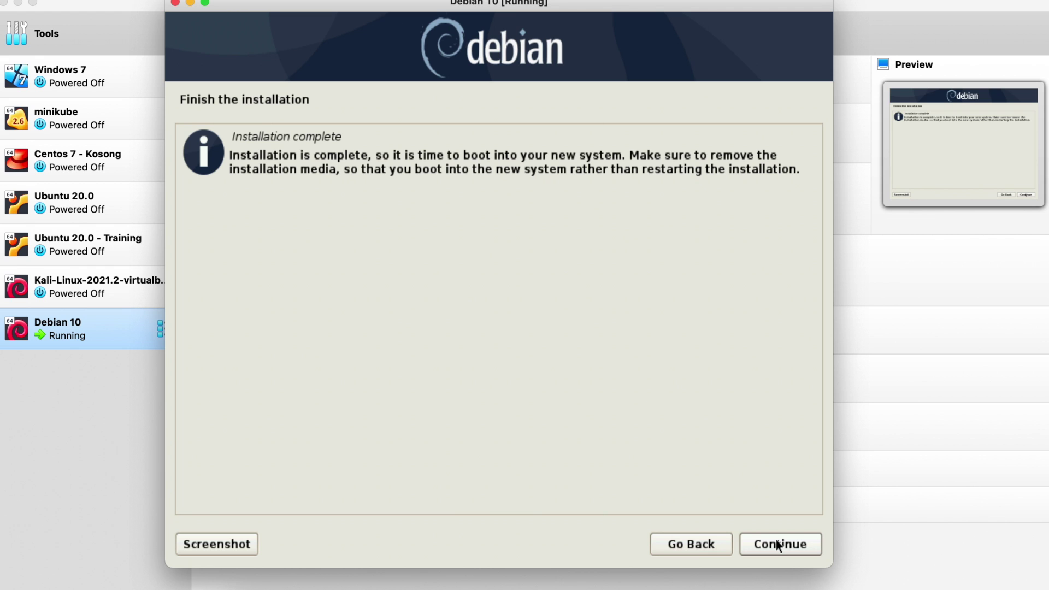
pyautogui.click(777, 544)
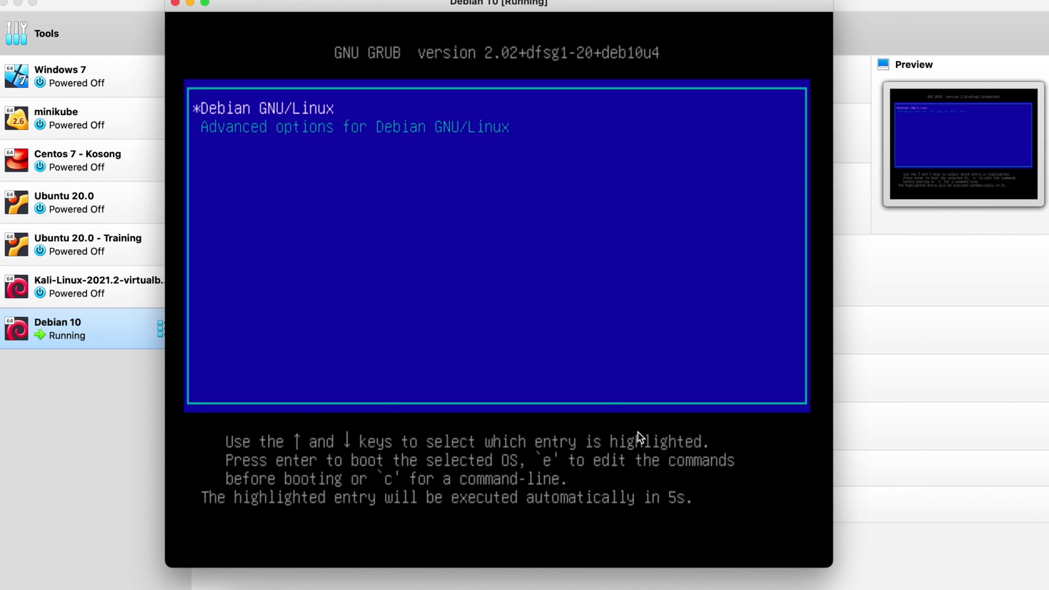
# Step: Halt the GRUB countdown and boot the Debian GNU/Linux entry
pyautogui.press('Down')
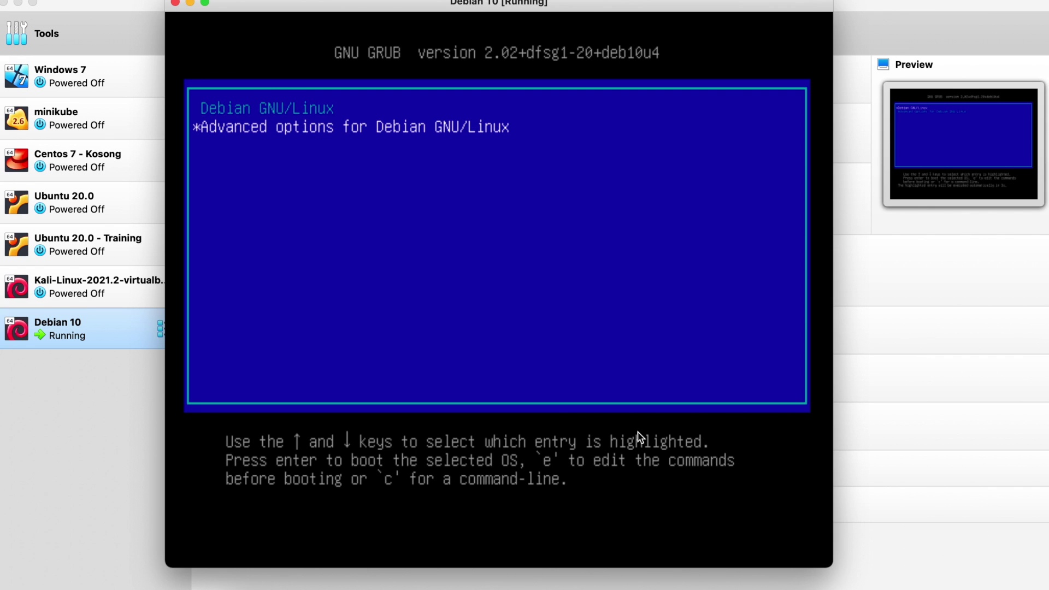
pyautogui.press('Up')
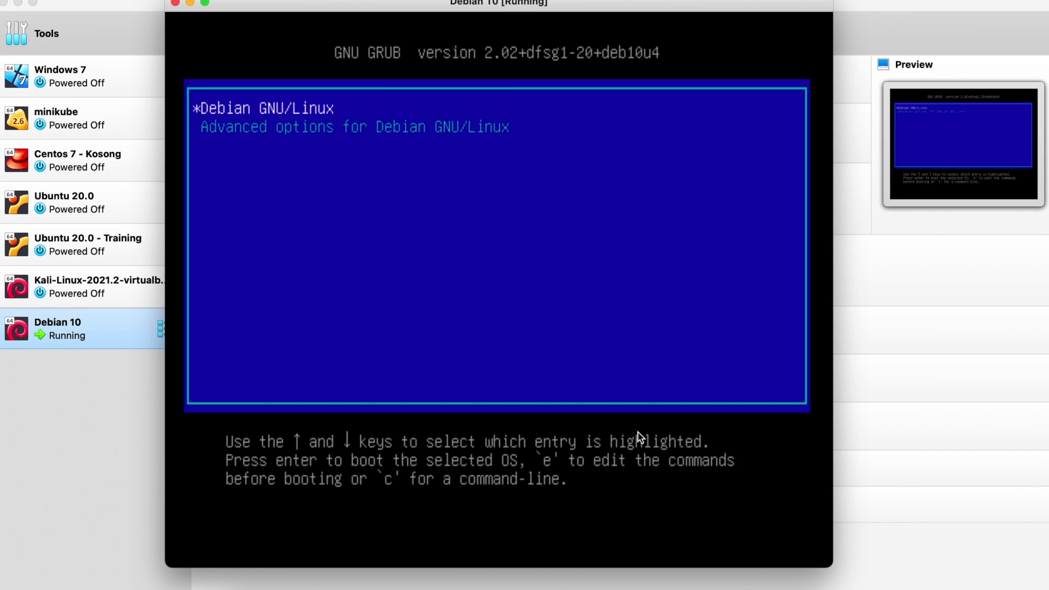
pyautogui.press('Return')
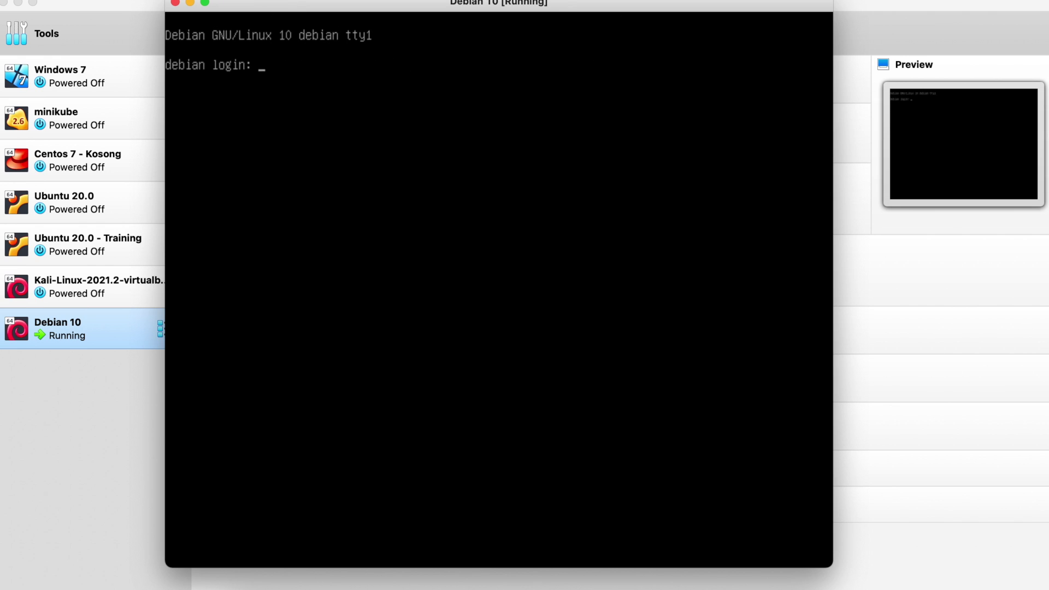
# Step: Log in at the console with the username and password, then bring VirtualBox Manager forward
pyautogui.write('debian')
pyautogui.press('Return')
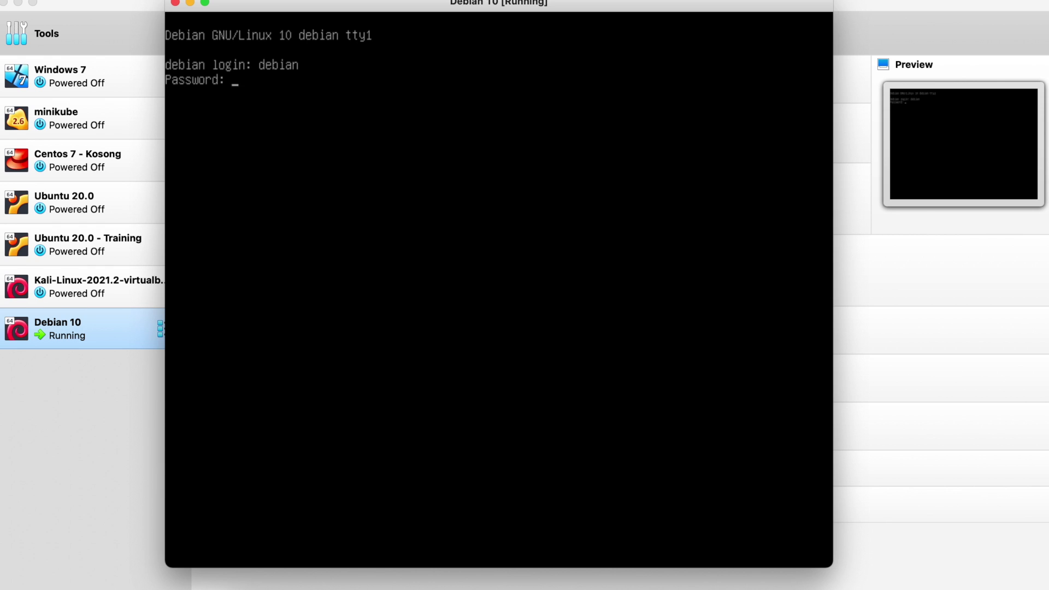
pyautogui.press('Return')
pyautogui.press('Return')
pyautogui.press('Return')
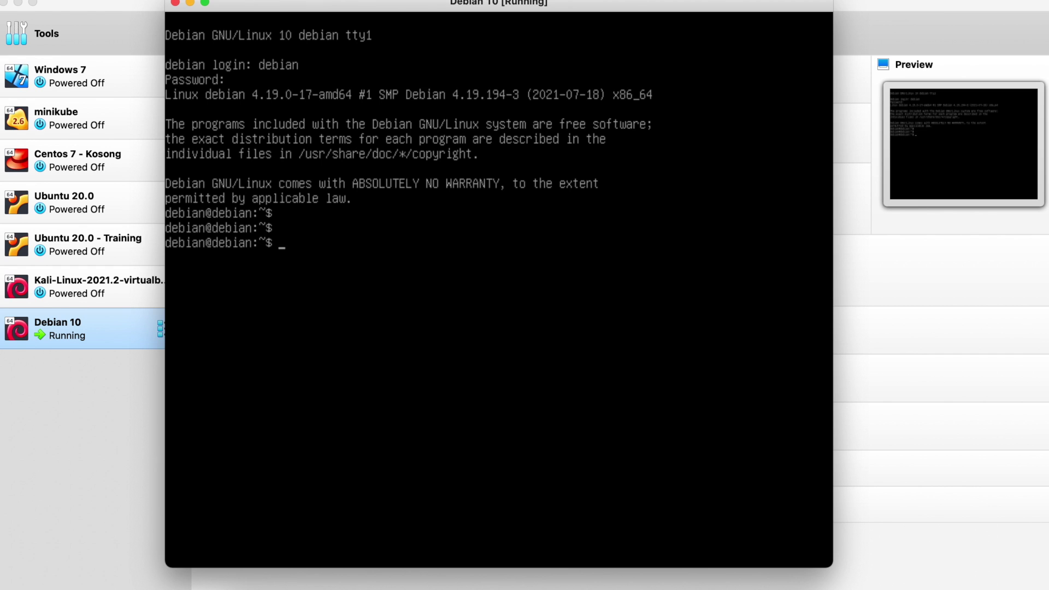
pyautogui.click(89, 405)
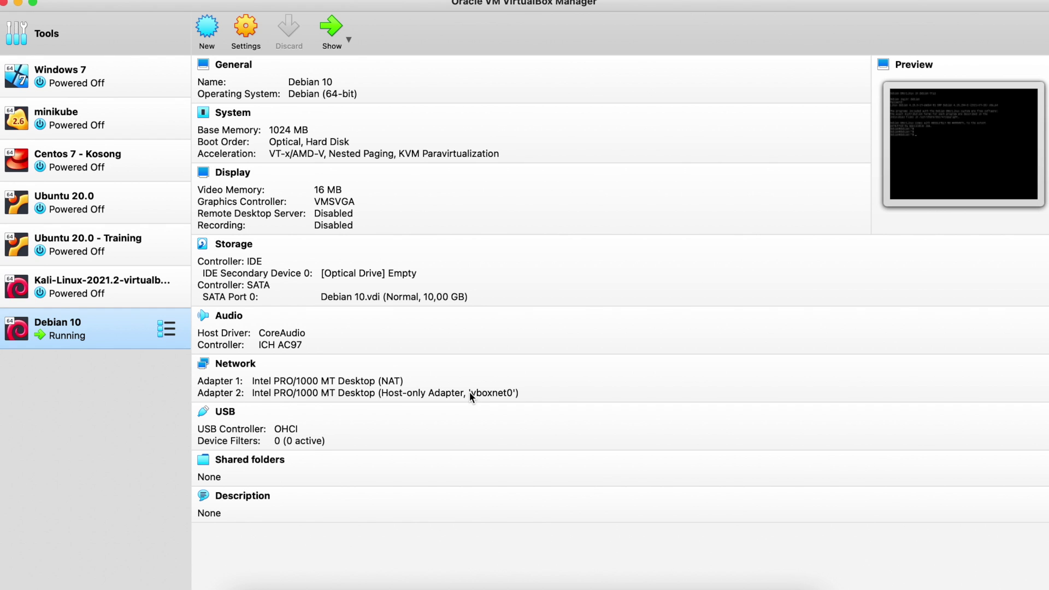
# Step: Bring the Debian 10 console window back to front and shift it down to reveal its title bar
pyautogui.click(733, 588)
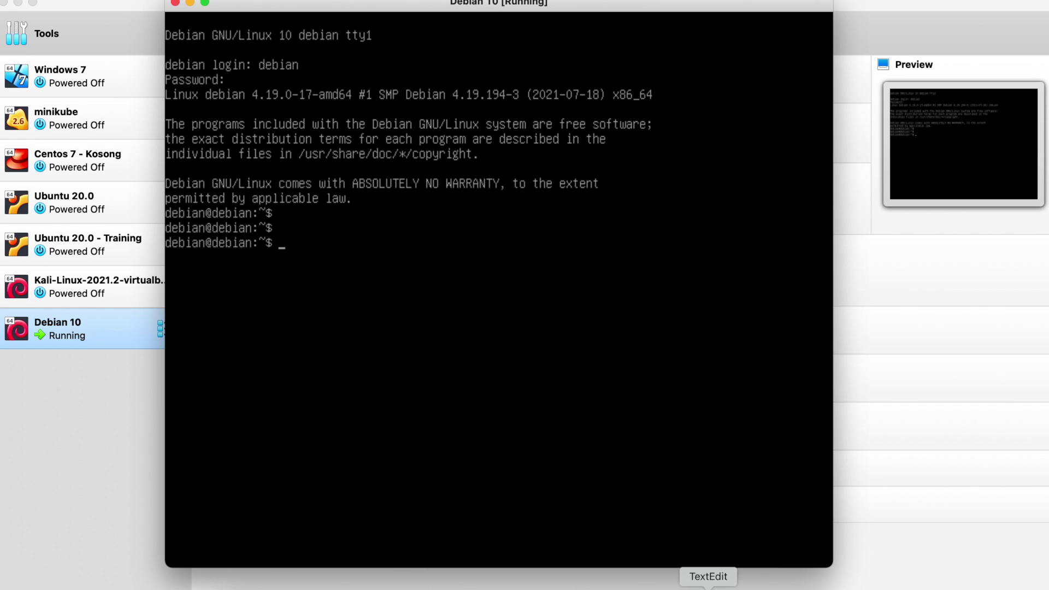
pyautogui.moveTo(415, 3); pyautogui.dragTo(414, 10)
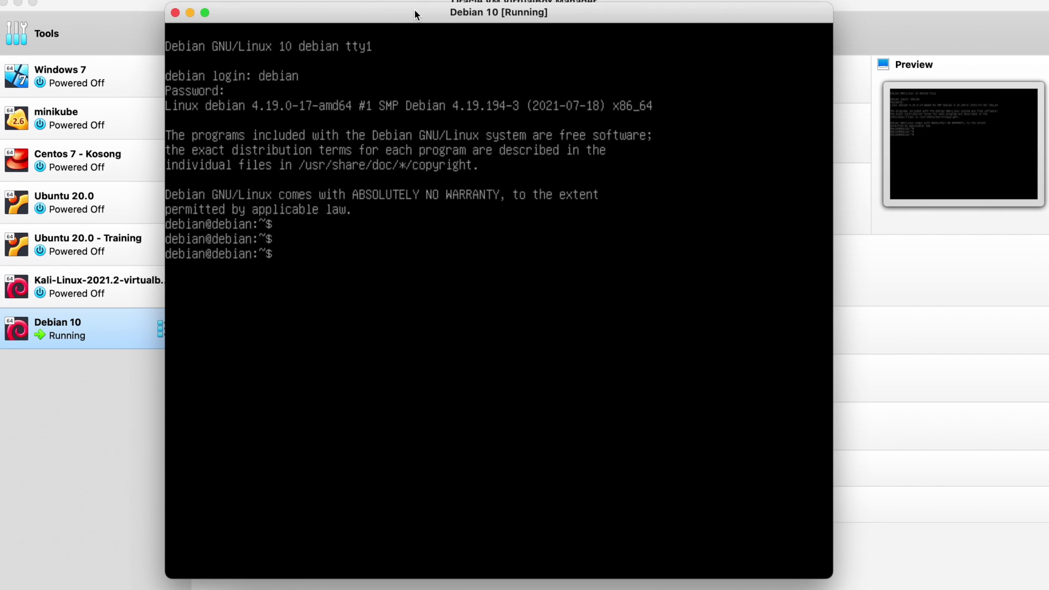